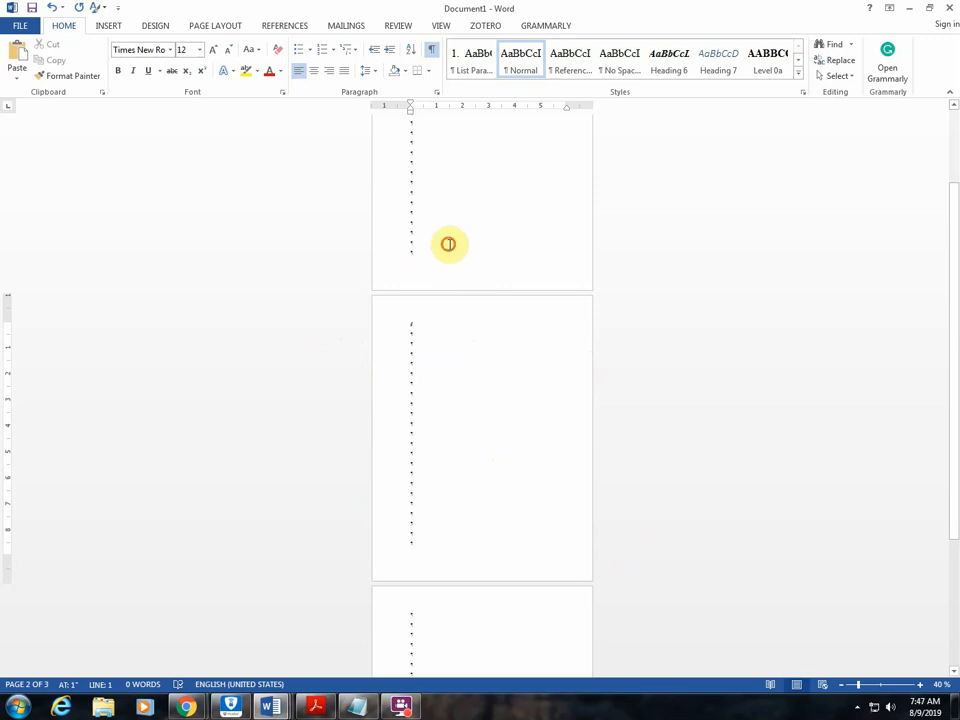
Add a centred page number to the document's footer, return to the body and check the numbers on all three pages
{"action": "double_click", "coordinate": [440, 263]}
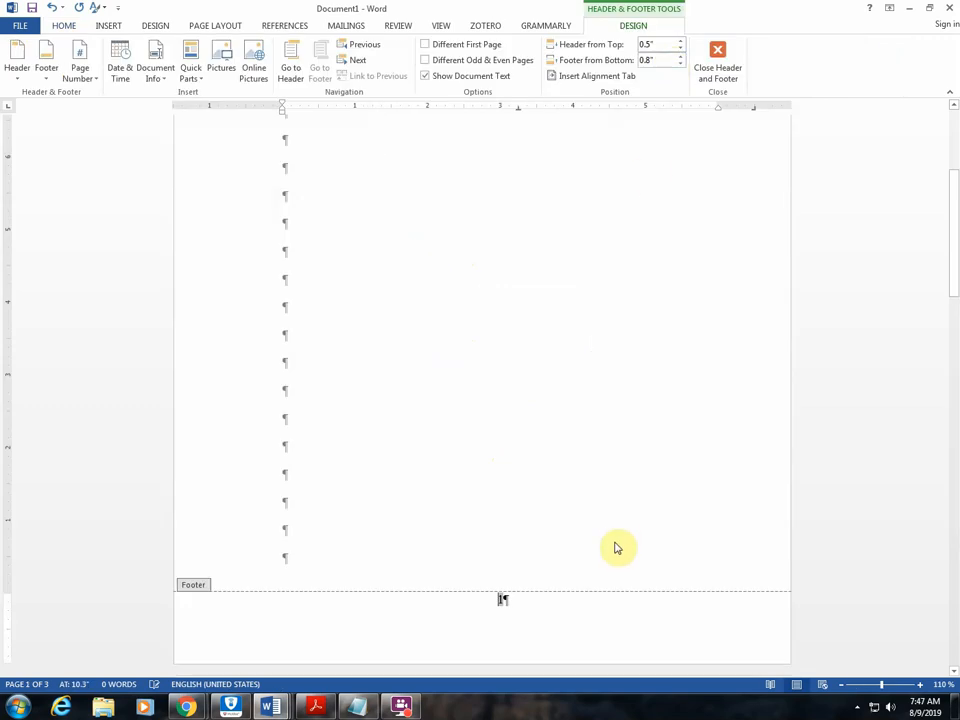
{"action": "double_click", "coordinate": [424, 380]}
{"action": "scroll", "coordinate": [455, 372], "scroll_direction": "down", "scroll_amount": 7}
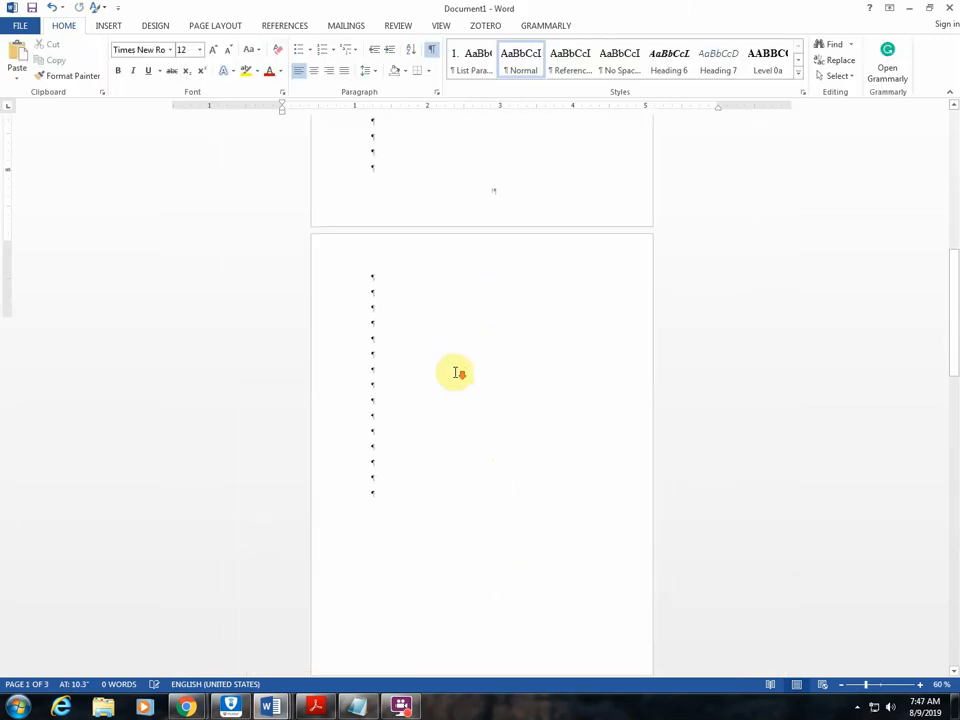
{"action": "scroll", "coordinate": [503, 312], "scroll_direction": "up", "scroll_amount": 1}
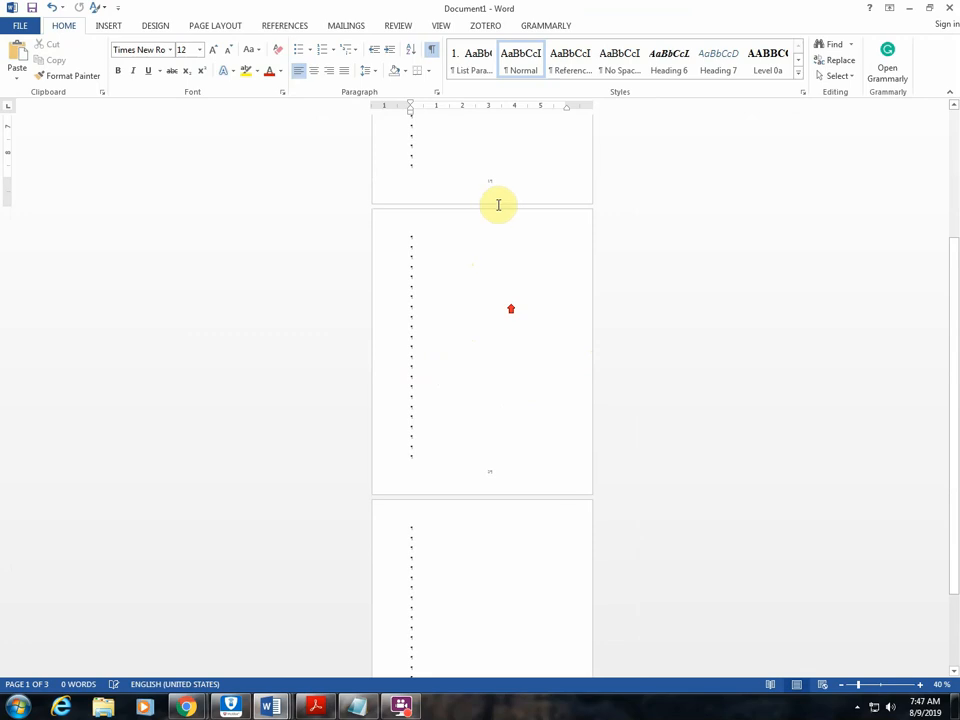
{"action": "scroll", "coordinate": [566, 430], "scroll_direction": "down", "scroll_amount": 3}
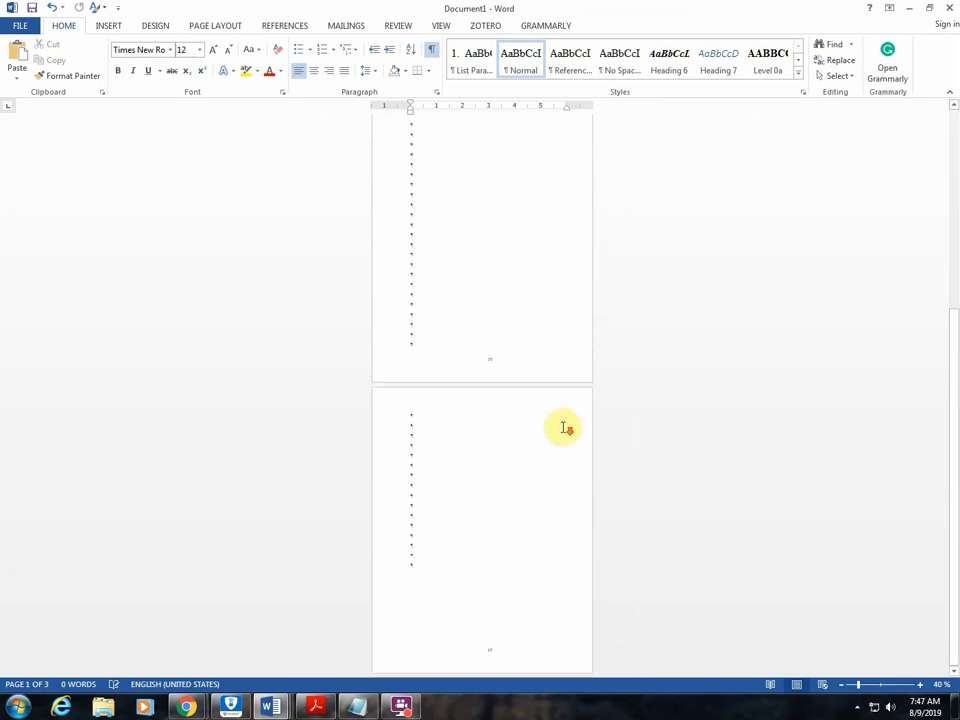
{"action": "scroll", "coordinate": [566, 426], "scroll_direction": "up", "scroll_amount": 3}
{"action": "scroll", "coordinate": [566, 426], "scroll_direction": "down", "scroll_amount": 3}
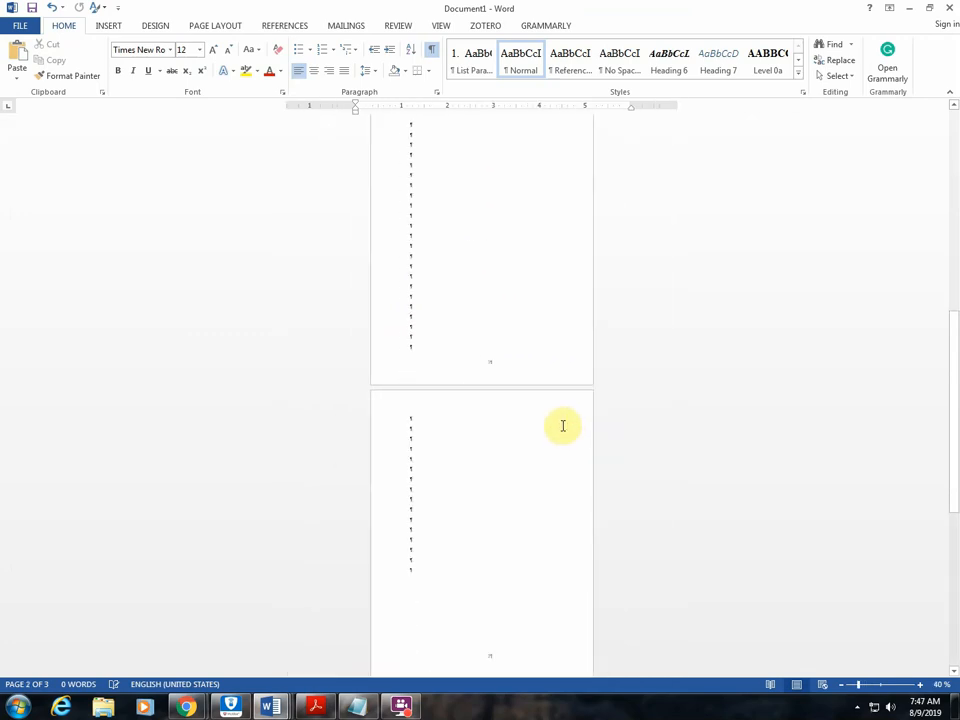
{"action": "scroll", "coordinate": [566, 426], "scroll_direction": "up", "scroll_amount": 4}
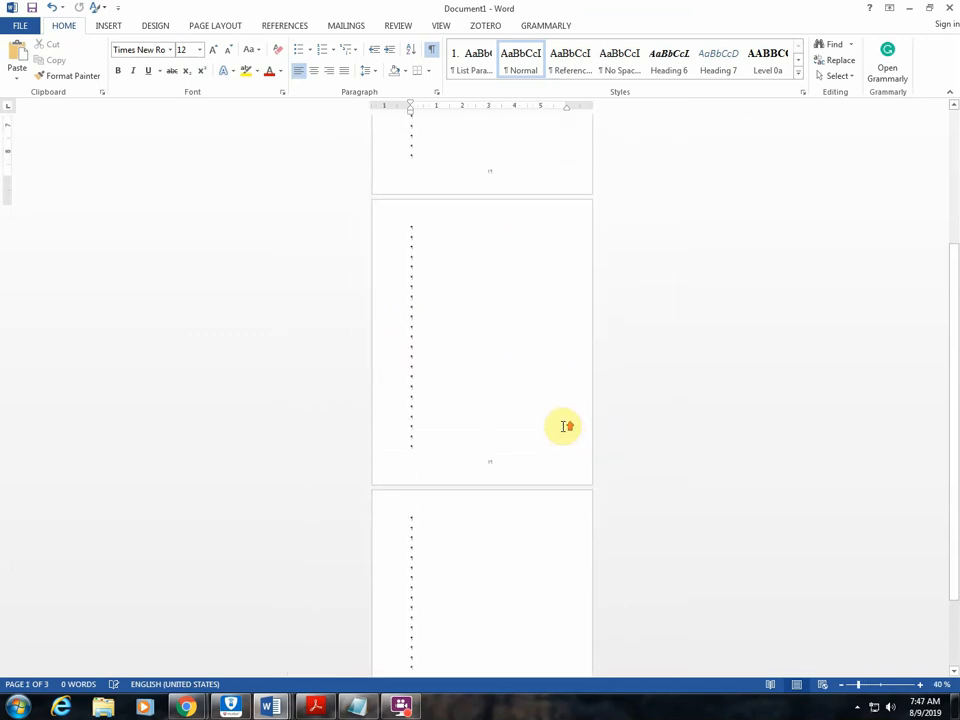
{"action": "scroll", "coordinate": [563, 426], "scroll_direction": "up", "scroll_amount": 1}
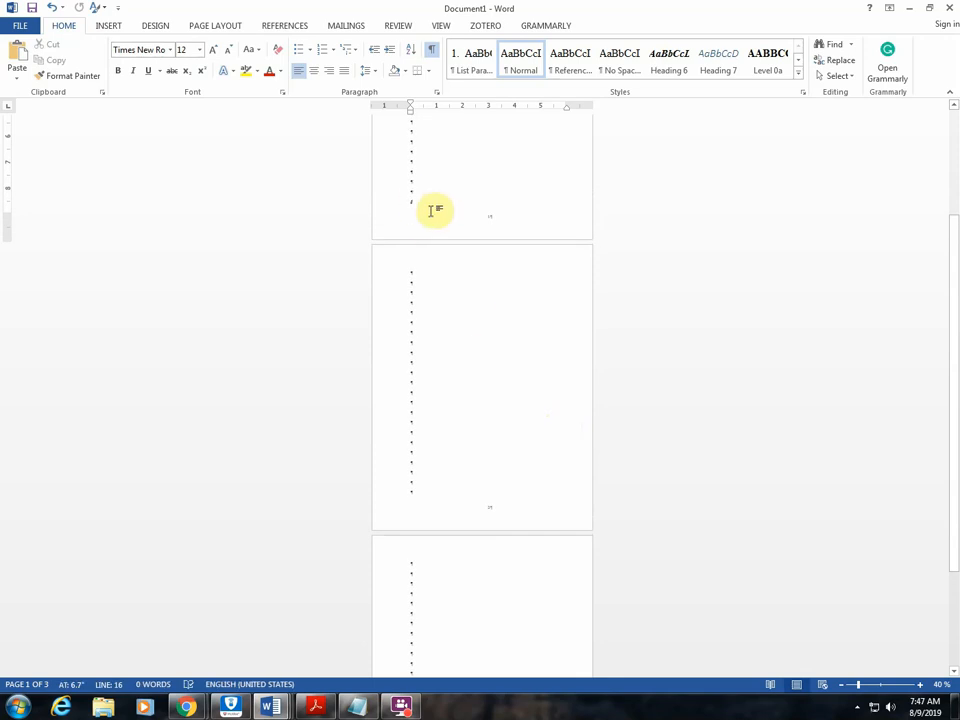
Insert a Next Page section break at the end of page 1
{"action": "scroll", "coordinate": [426, 212], "scroll_direction": "up", "scroll_amount": 12}
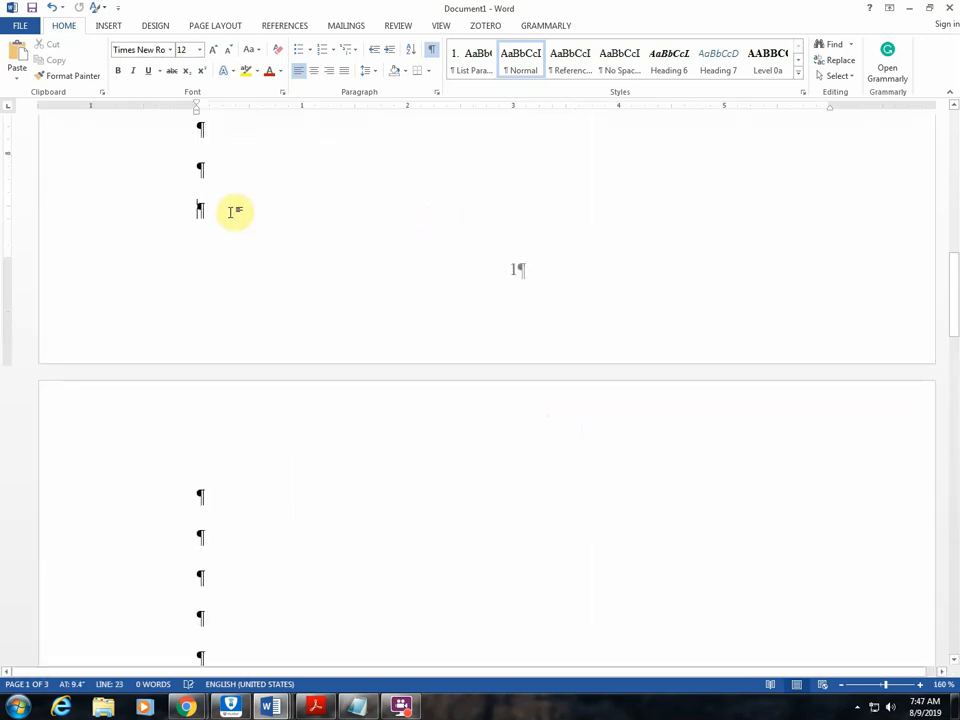
{"action": "left_click", "coordinate": [217, 28]}
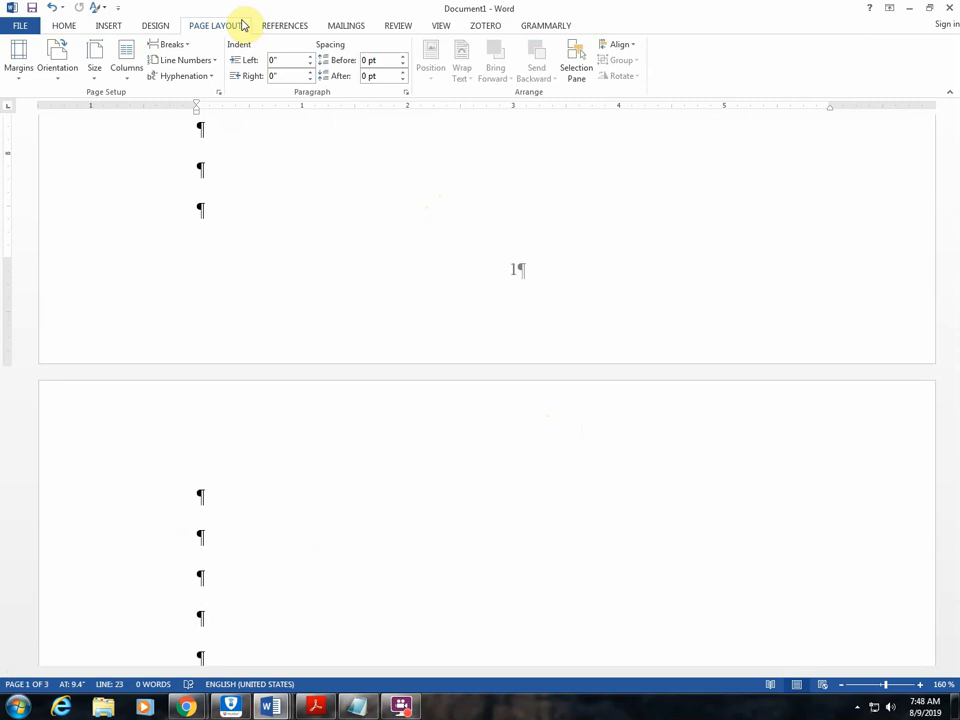
{"action": "left_click", "coordinate": [183, 48]}
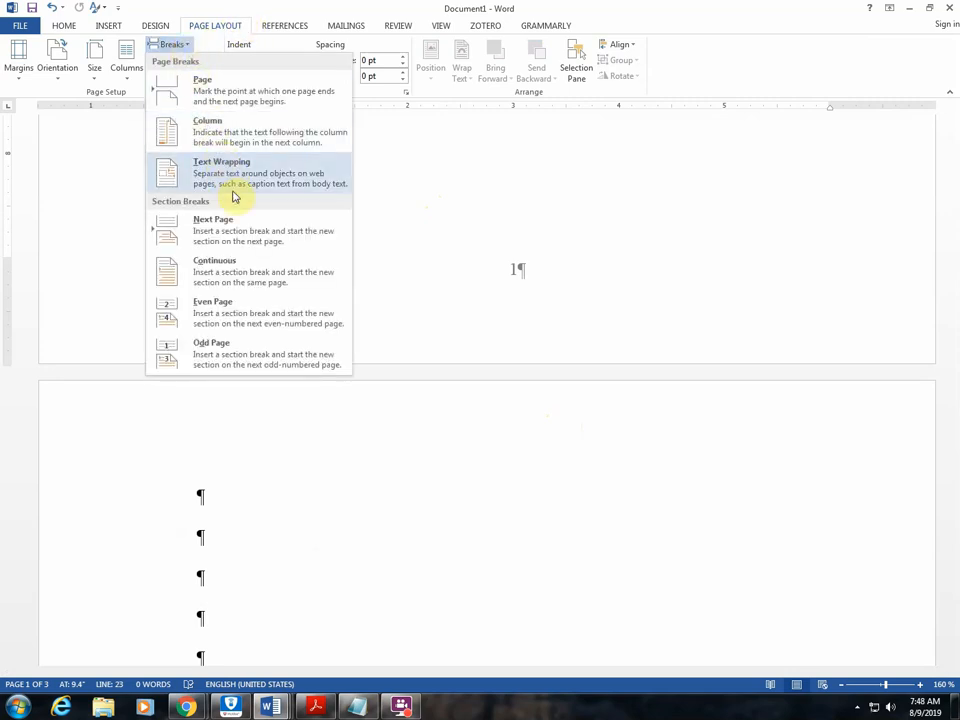
{"action": "left_click", "coordinate": [268, 240]}
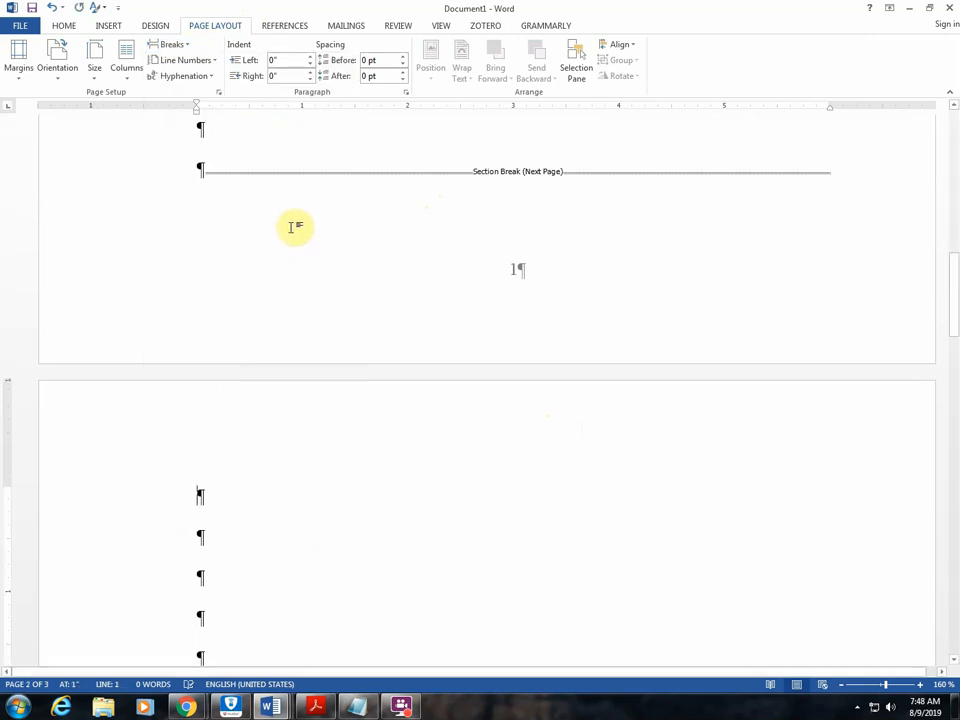
Insert a Next Page section break at the last paragraph of page 2
{"action": "scroll", "coordinate": [475, 220], "scroll_direction": "down", "scroll_amount": 10}
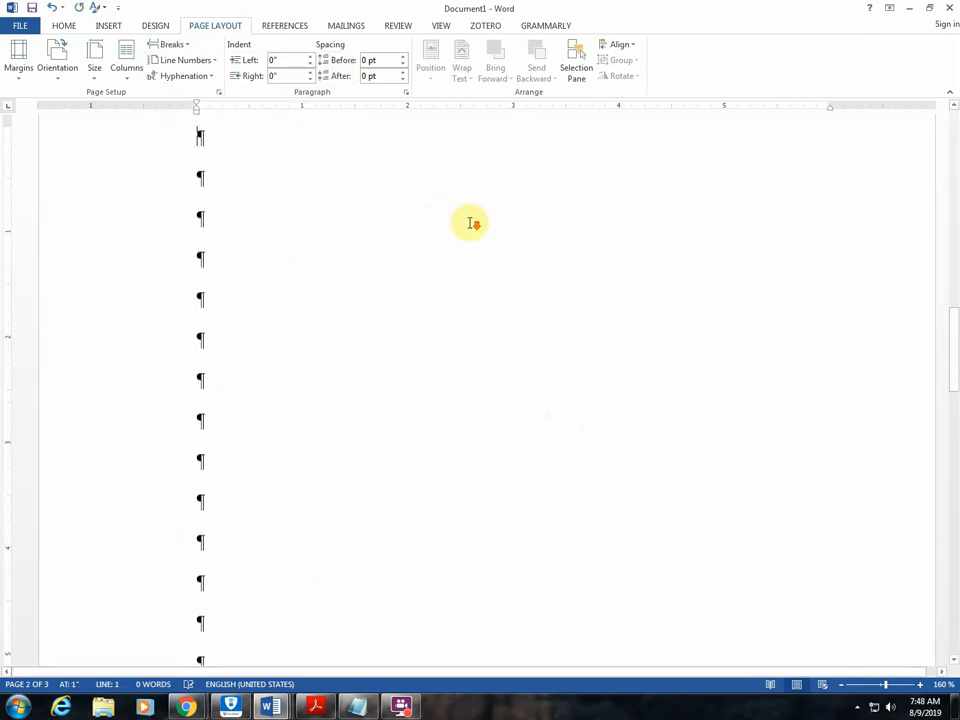
{"action": "scroll", "coordinate": [469, 222], "scroll_direction": "down", "scroll_amount": 1}
{"action": "left_click", "coordinate": [285, 309]}
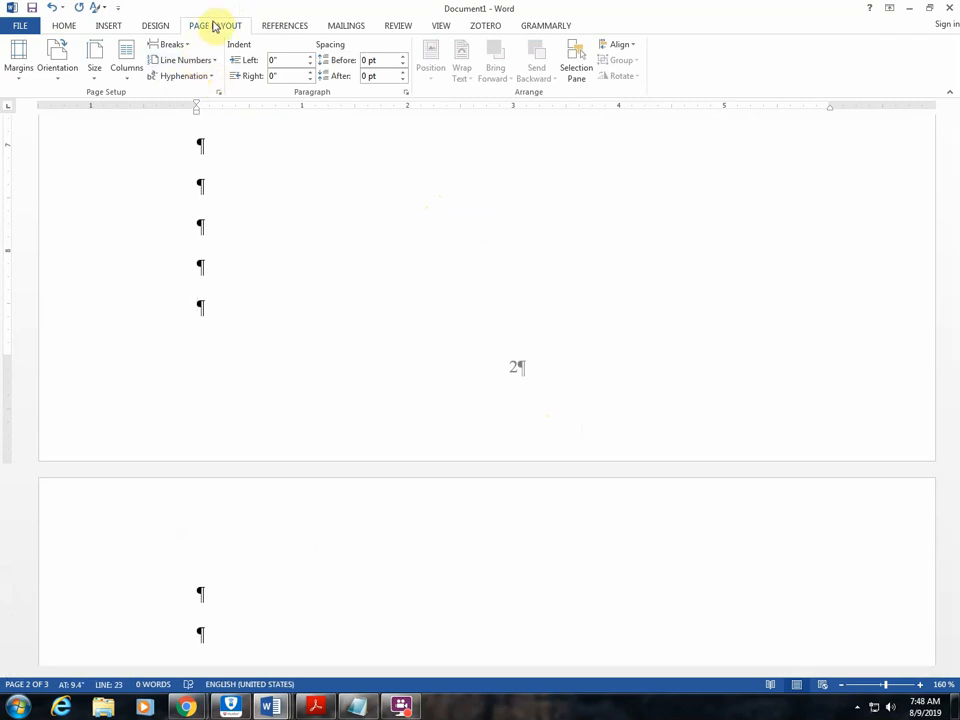
{"action": "left_click", "coordinate": [178, 45]}
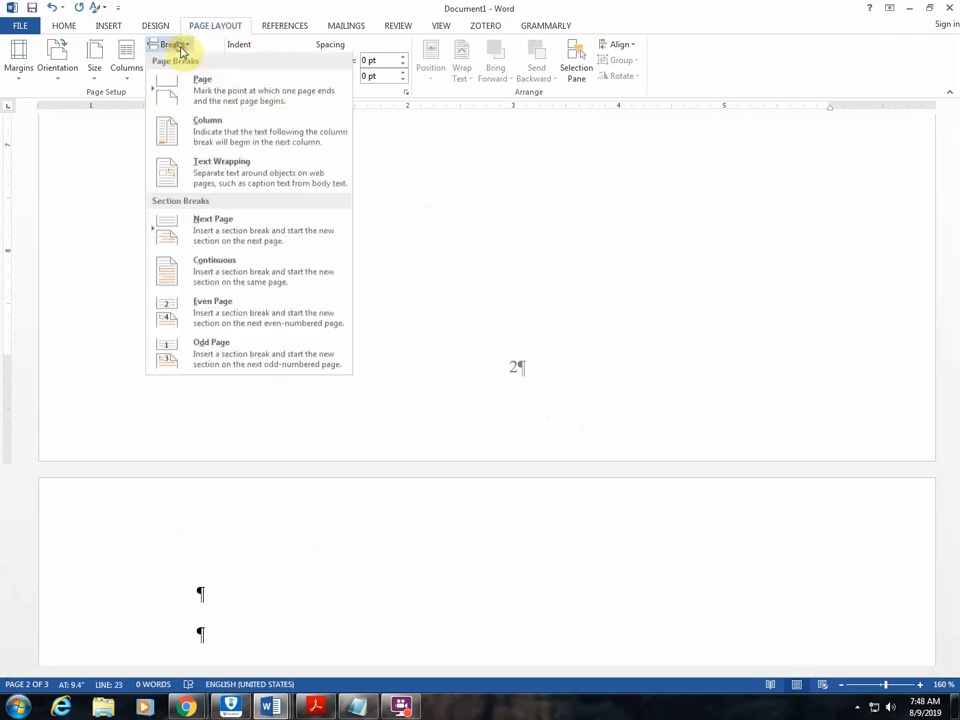
{"action": "left_click", "coordinate": [247, 236]}
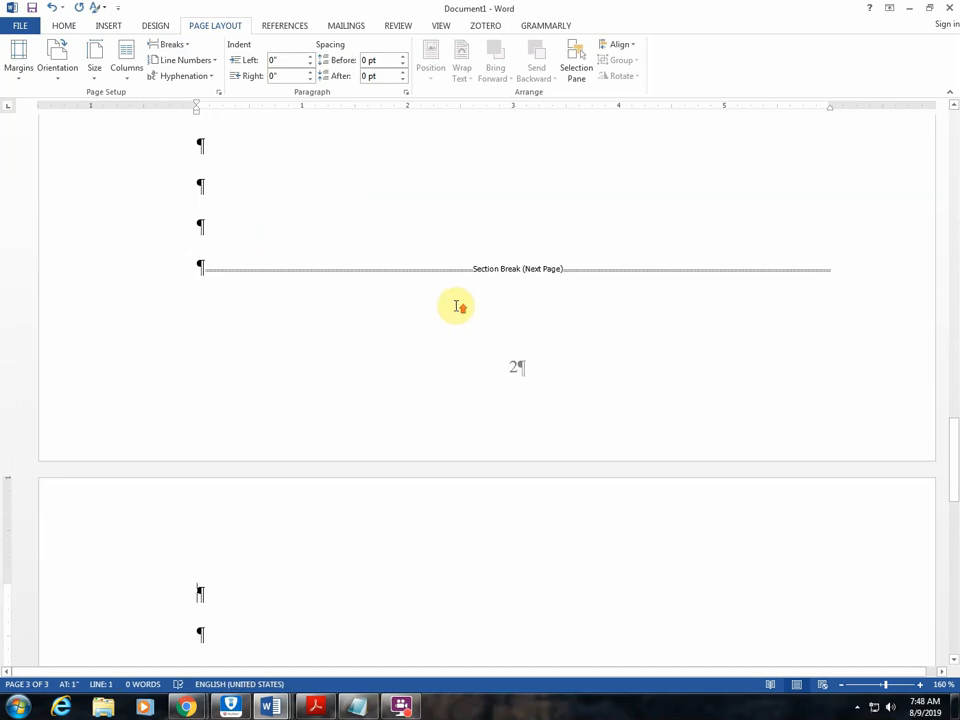
Check the section breaks ending pages 1 and 2, and open the Section 2 footer for editing
{"action": "scroll", "coordinate": [456, 306], "scroll_direction": "up", "scroll_amount": 20}
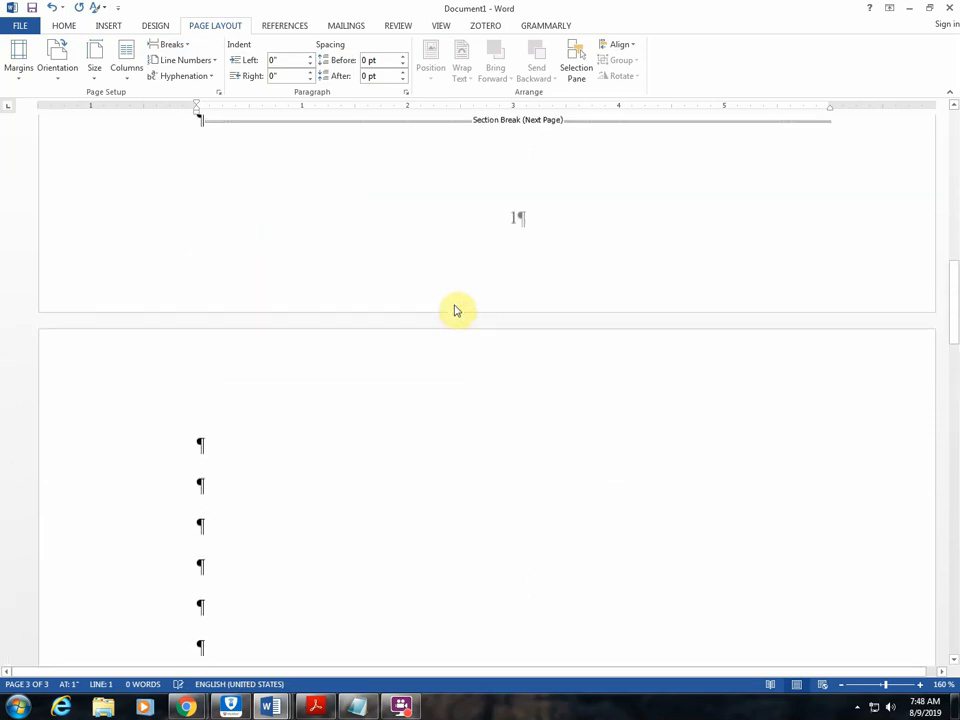
{"action": "scroll", "coordinate": [456, 306], "scroll_direction": "up", "scroll_amount": 10}
{"action": "scroll", "coordinate": [456, 306], "scroll_direction": "down", "scroll_amount": 10}
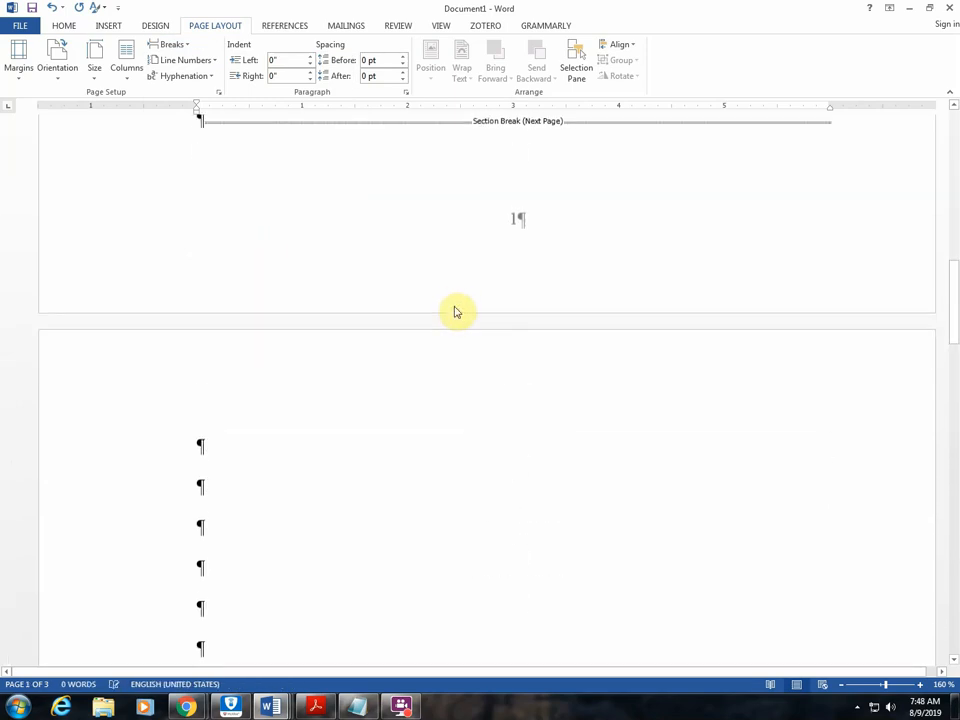
{"action": "scroll", "coordinate": [455, 309], "scroll_direction": "down", "scroll_amount": 10}
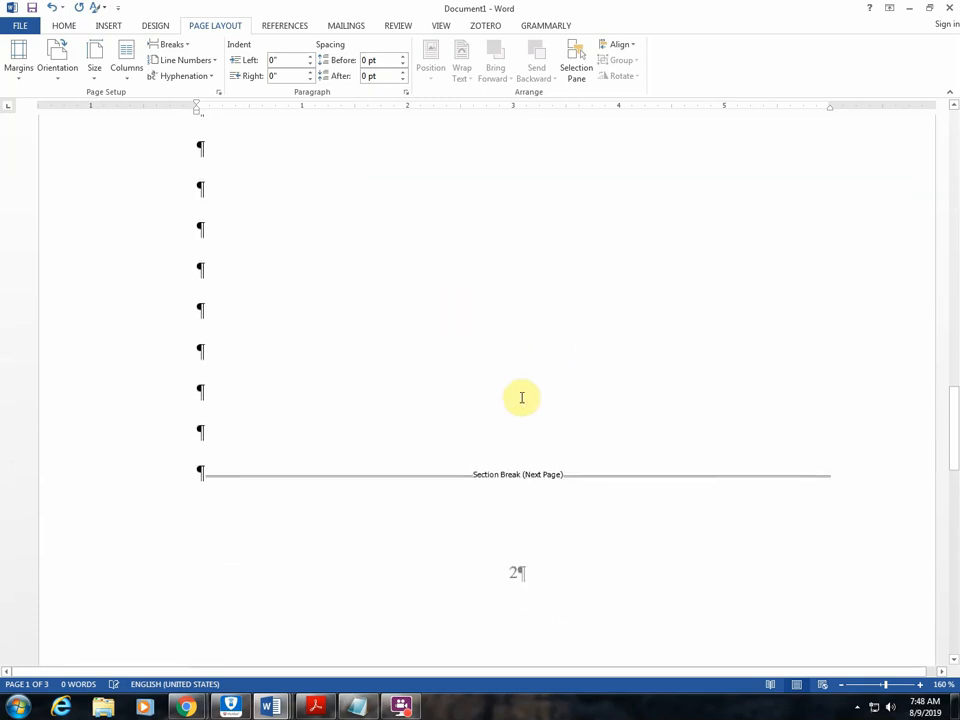
{"action": "scroll", "coordinate": [439, 330], "scroll_direction": "up", "scroll_amount": 3}
{"action": "scroll", "coordinate": [441, 332], "scroll_direction": "down", "scroll_amount": 4}
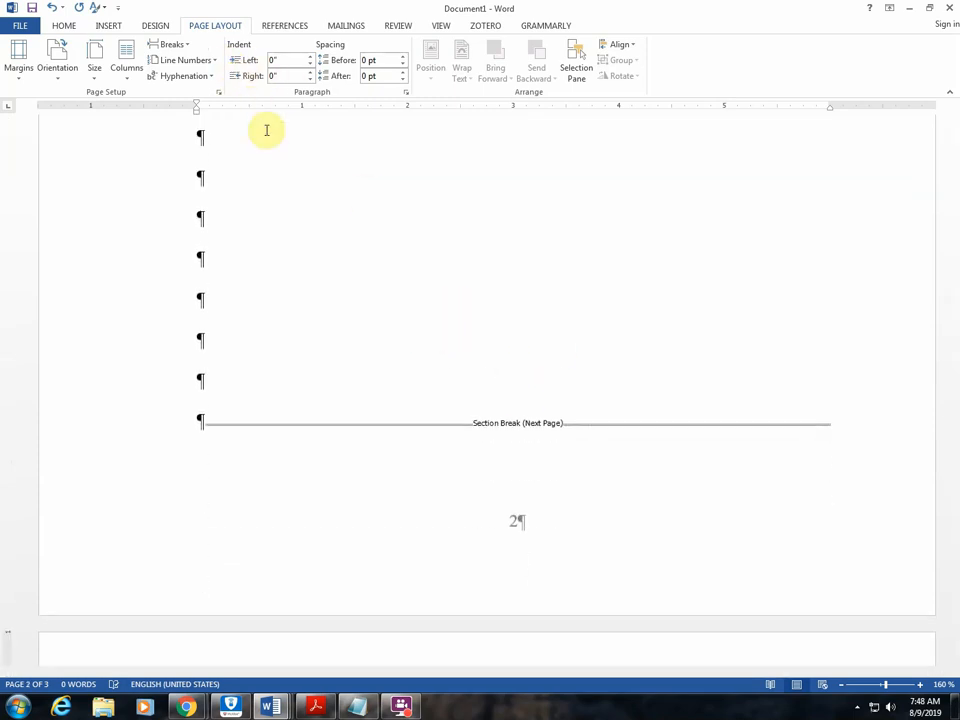
{"action": "left_click", "coordinate": [108, 25]}
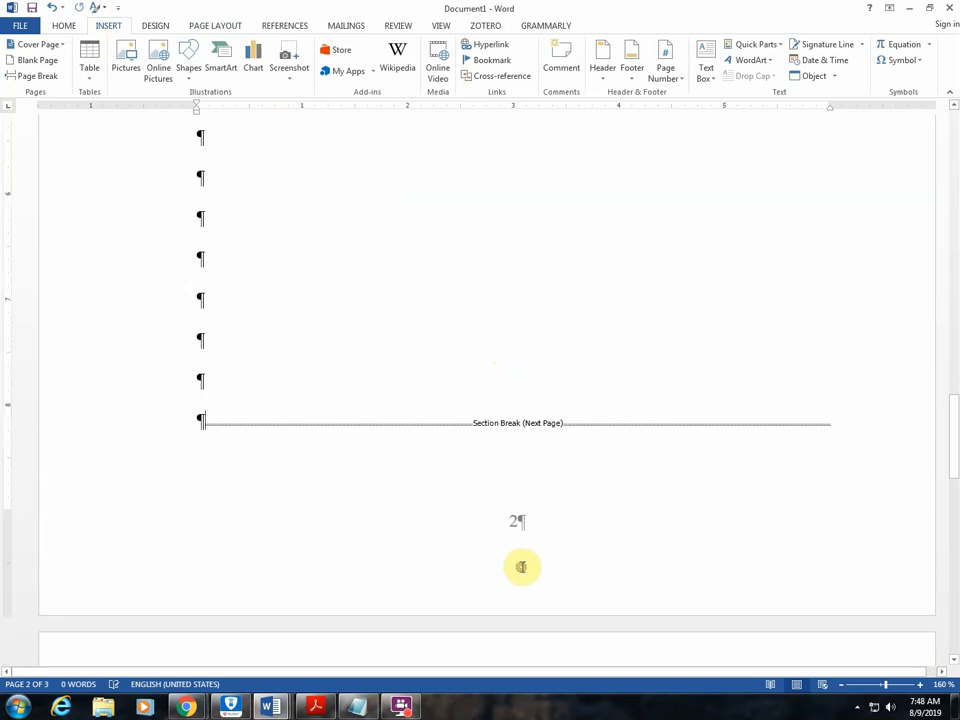
{"action": "double_click", "coordinate": [521, 566]}
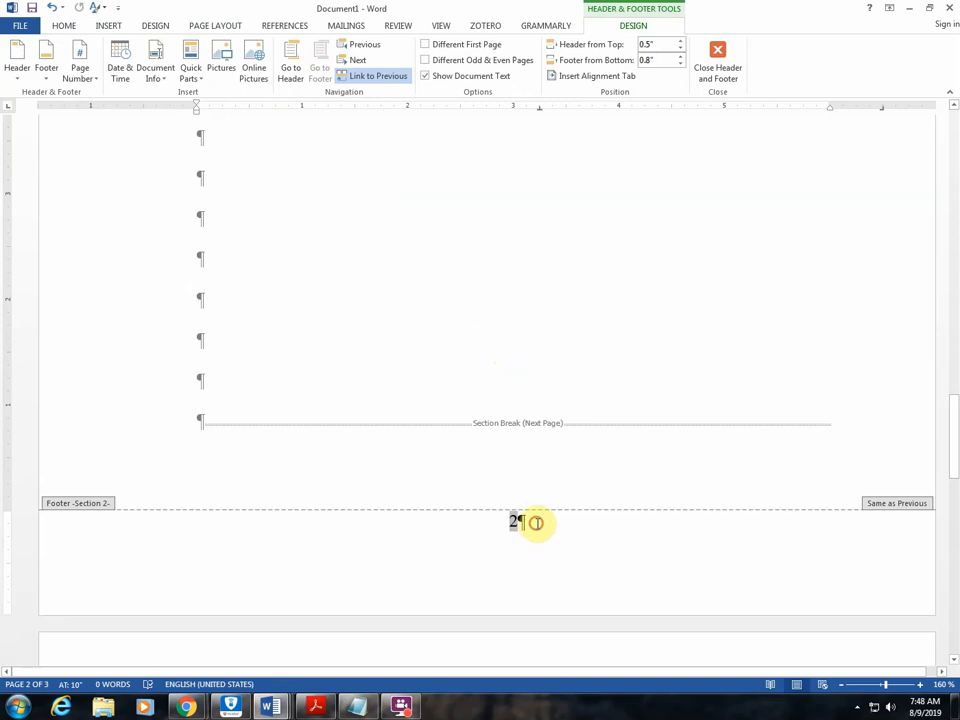
{"action": "left_click", "coordinate": [536, 523]}
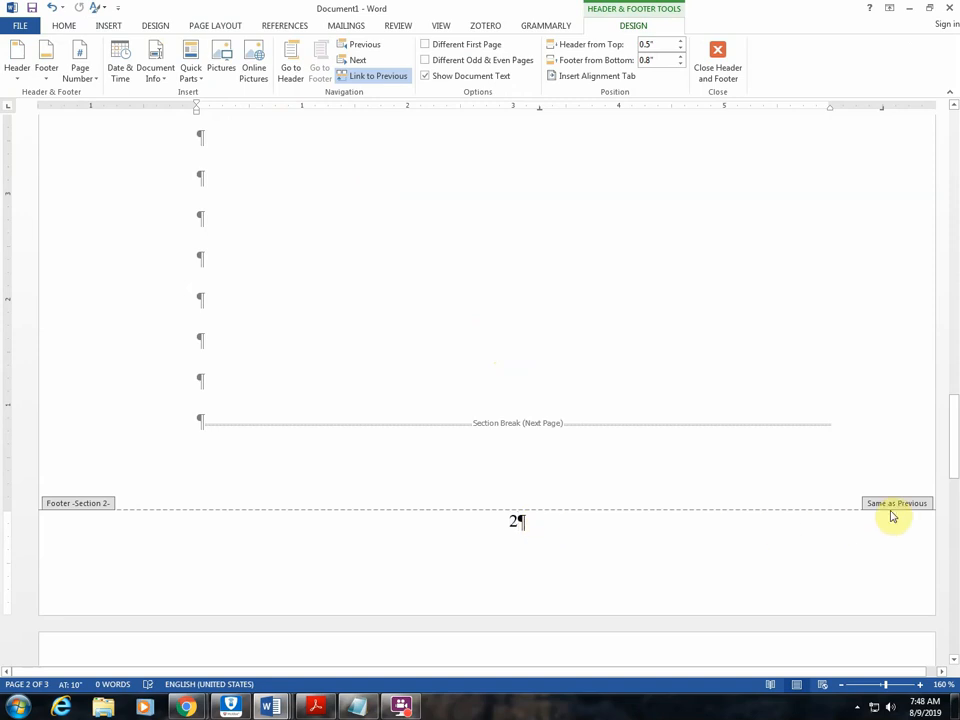
Turn off Link to Previous for both the header and the footer of Section 2
{"action": "scroll", "coordinate": [800, 460], "scroll_direction": "up", "scroll_amount": 15}
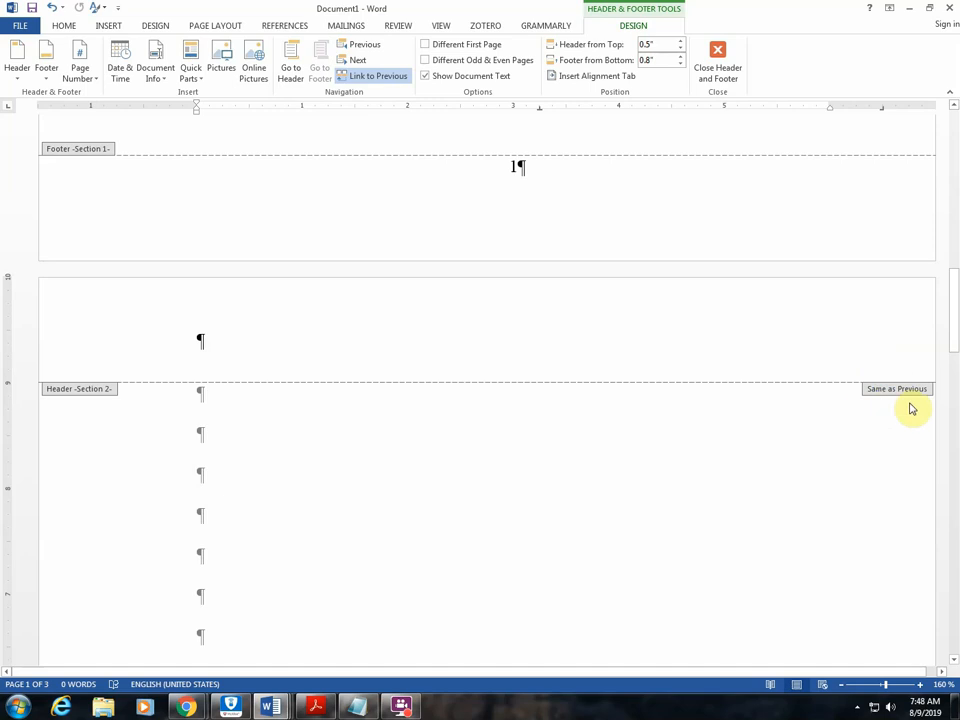
{"action": "left_click", "coordinate": [326, 330]}
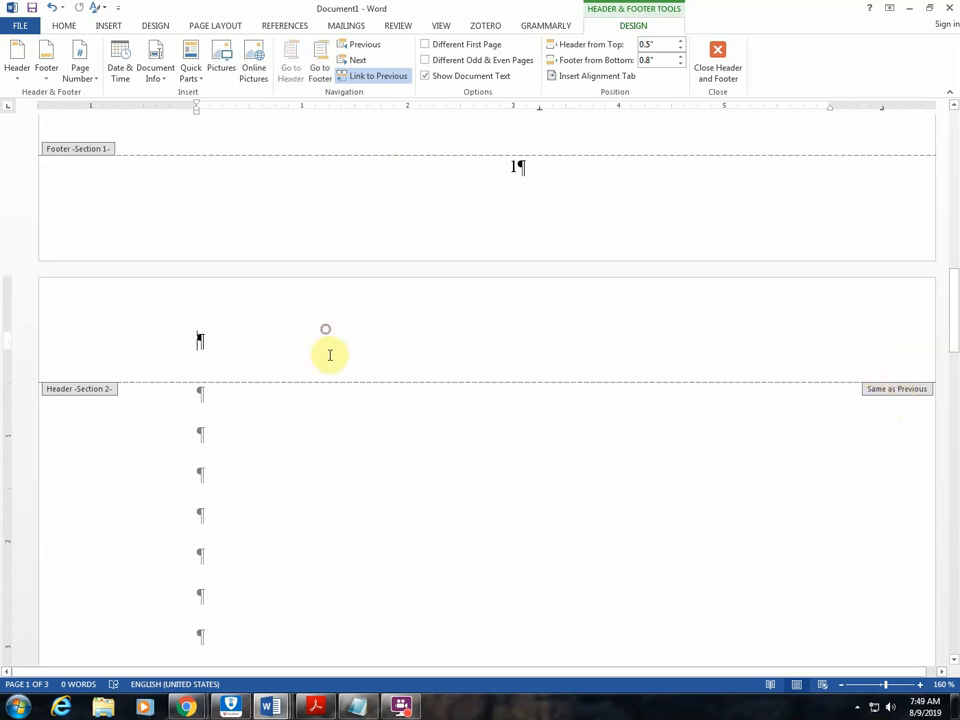
{"action": "left_click", "coordinate": [392, 80]}
{"action": "scroll", "coordinate": [769, 305], "scroll_direction": "down", "scroll_amount": 10}
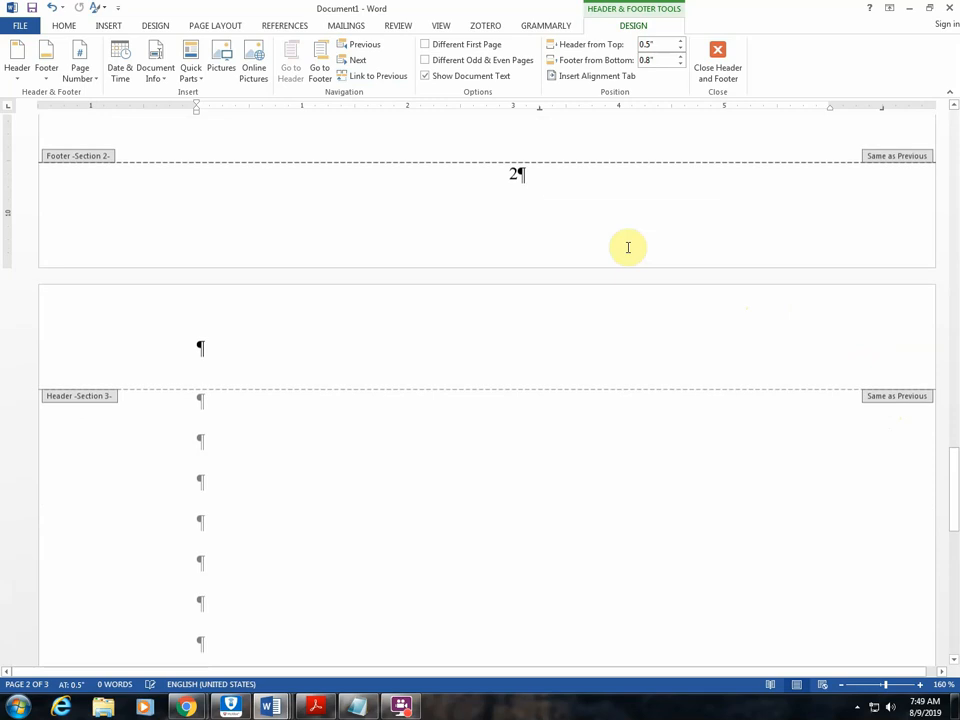
{"action": "scroll", "coordinate": [628, 268], "scroll_direction": "up", "scroll_amount": 1}
{"action": "left_click", "coordinate": [580, 285]}
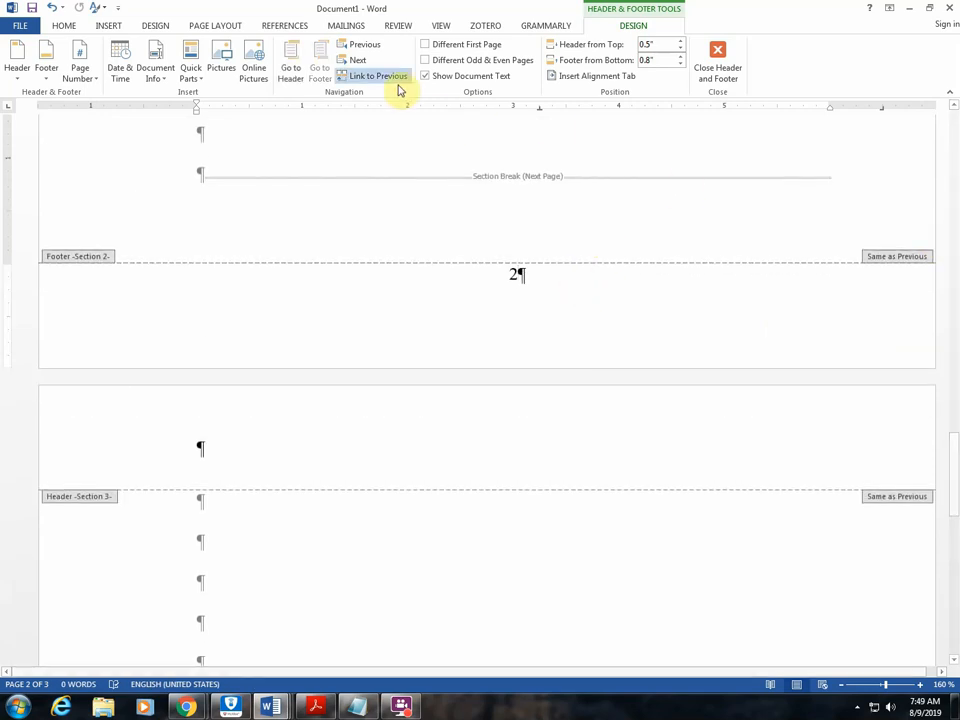
Turn off Link to Previous for both the header and the footer of Section 3
{"action": "scroll", "coordinate": [666, 233], "scroll_direction": "up", "scroll_amount": 5}
{"action": "scroll", "coordinate": [713, 300], "scroll_direction": "down", "scroll_amount": 10}
{"action": "scroll", "coordinate": [714, 291], "scroll_direction": "up", "scroll_amount": 3}
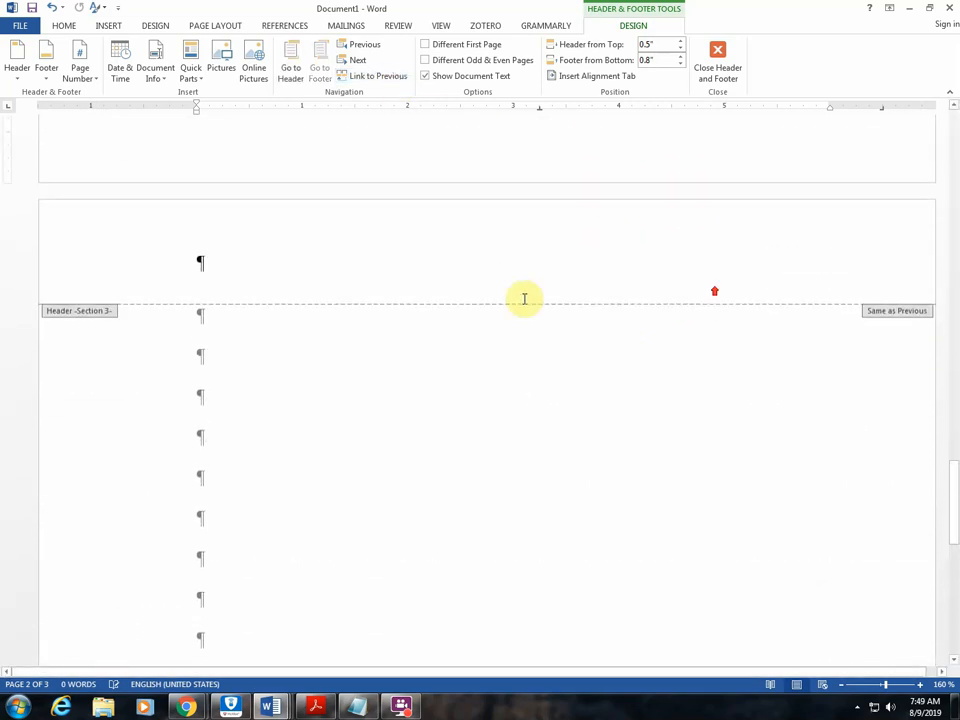
{"action": "left_click", "coordinate": [482, 264]}
{"action": "left_click", "coordinate": [392, 71]}
{"action": "scroll", "coordinate": [572, 264], "scroll_direction": "down", "scroll_amount": 3}
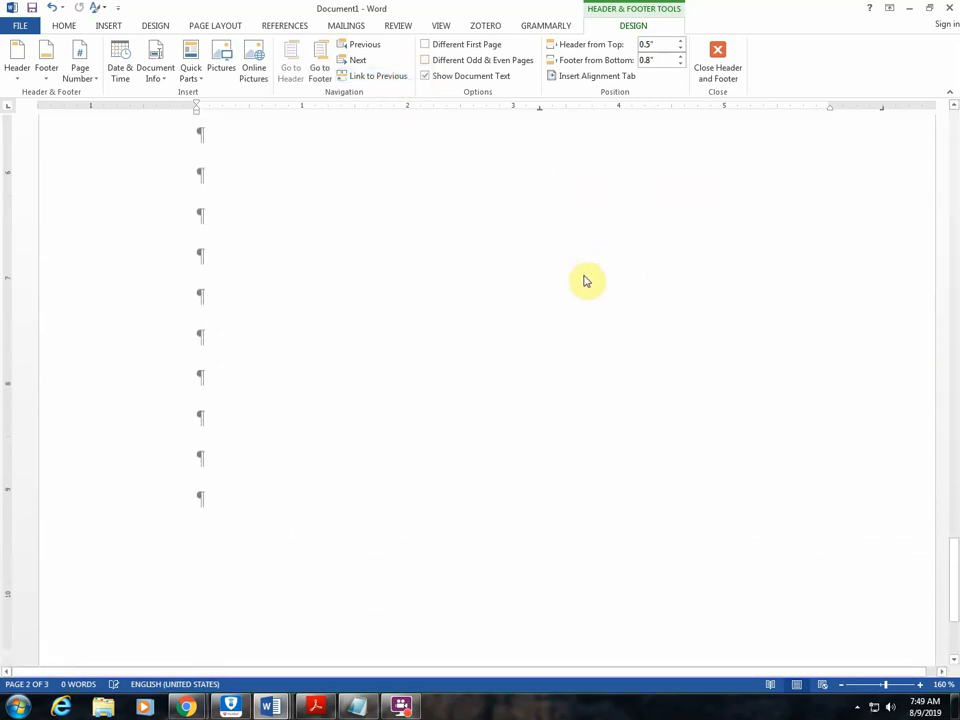
{"action": "scroll", "coordinate": [586, 281], "scroll_direction": "down", "scroll_amount": 3}
{"action": "left_click", "coordinate": [557, 551]}
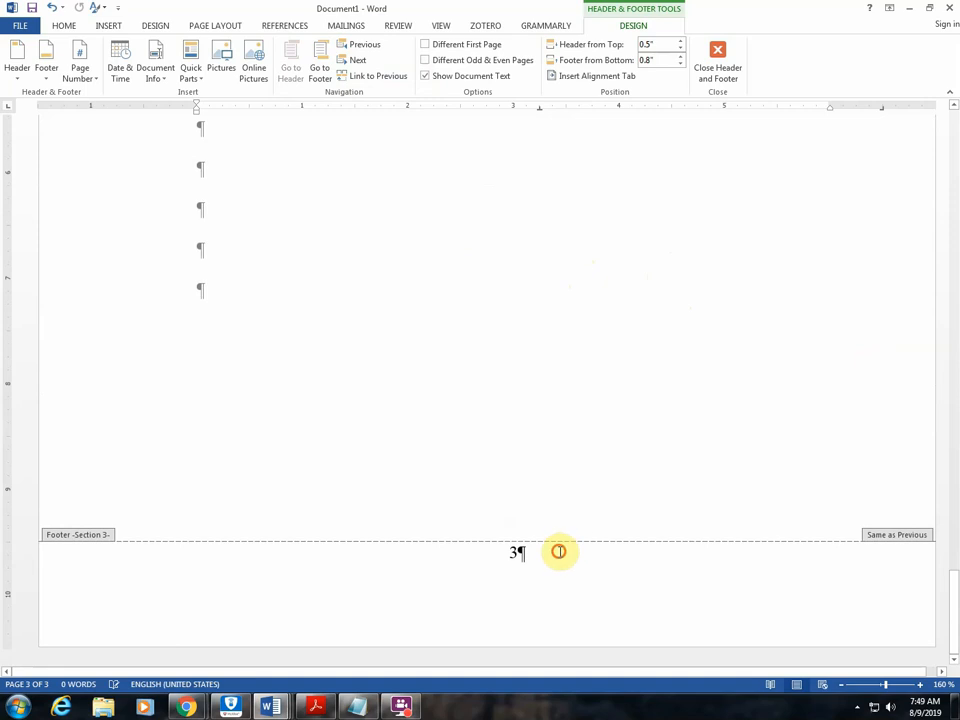
{"action": "left_click", "coordinate": [390, 78]}
Leave header and footer editing, return to the body of page 2 and view the pages at 40% zoom
{"action": "scroll", "coordinate": [514, 253], "scroll_direction": "up", "scroll_amount": 10}
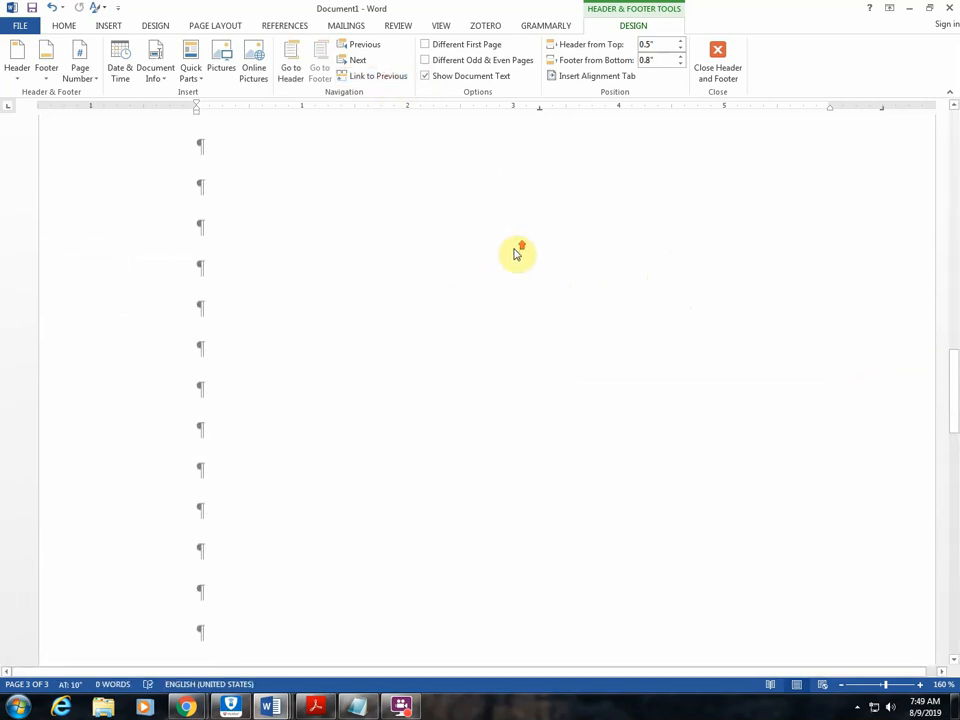
{"action": "left_click", "coordinate": [290, 283]}
{"action": "double_click", "coordinate": [247, 312]}
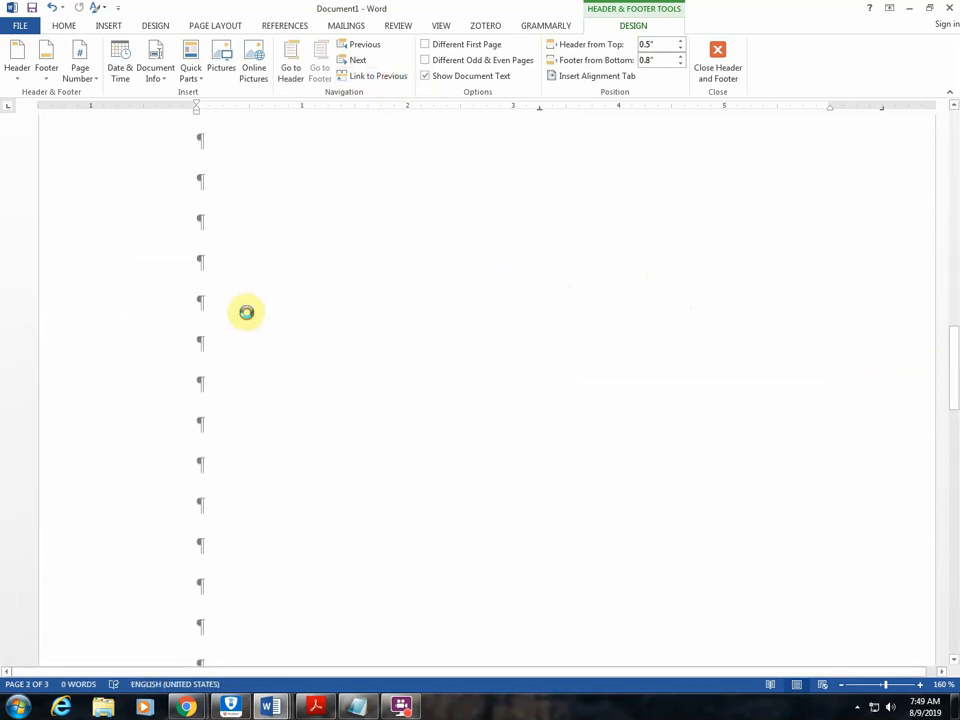
{"action": "scroll", "coordinate": [311, 317], "scroll_direction": "up", "scroll_amount": 3}
{"action": "scroll", "coordinate": [312, 316], "scroll_direction": "down", "scroll_amount": 4}
{"action": "scroll", "coordinate": [311, 315], "scroll_direction": "down", "scroll_amount": 2}
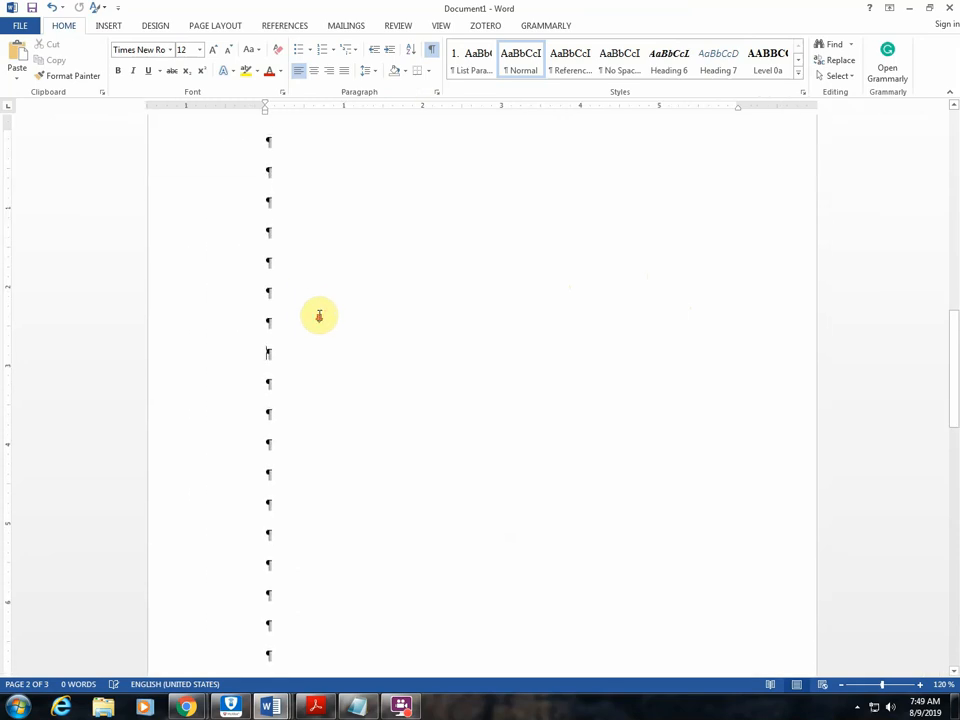
{"action": "scroll", "coordinate": [319, 317], "scroll_direction": "down", "scroll_amount": 6}
{"action": "scroll", "coordinate": [335, 320], "scroll_direction": "down", "scroll_amount": 2}
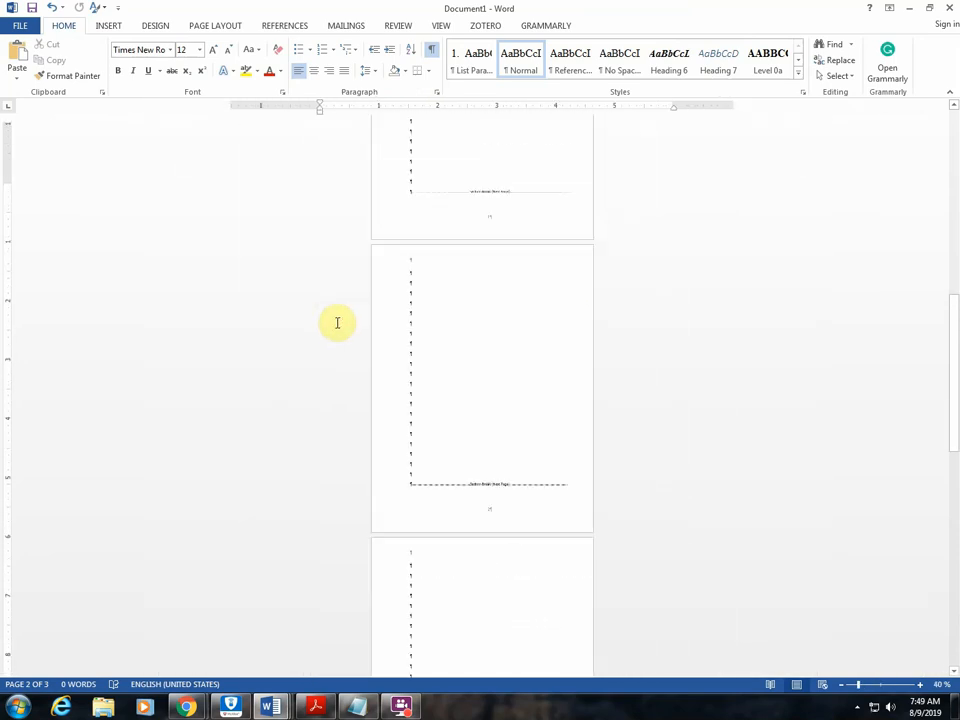
Change the page orientation of the section containing page 2 to Landscape
{"action": "left_click", "coordinate": [431, 326]}
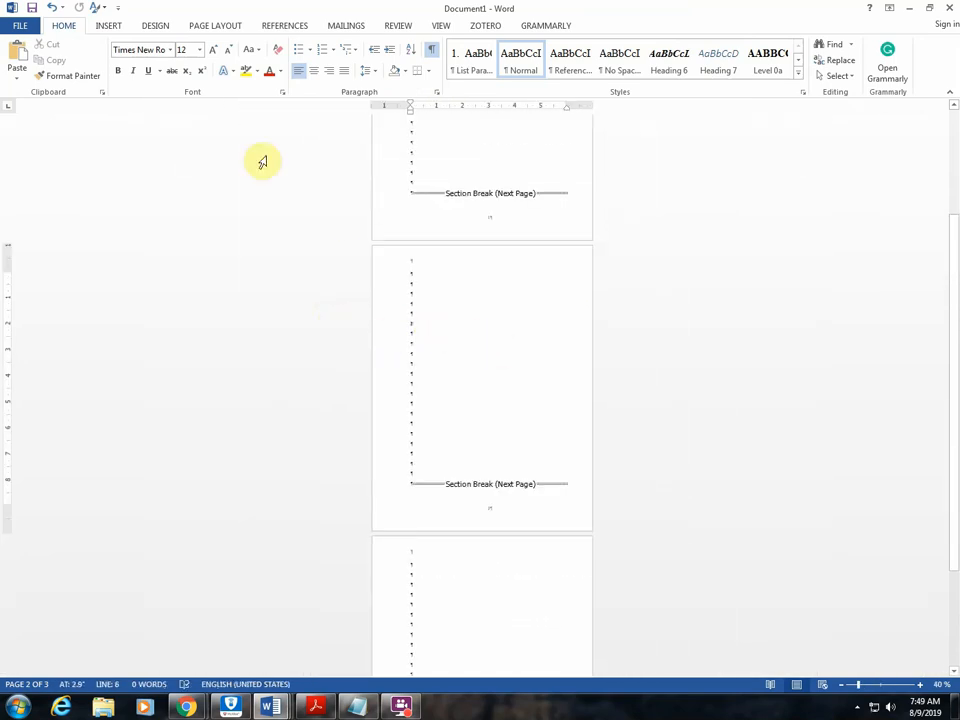
{"action": "left_click", "coordinate": [215, 25]}
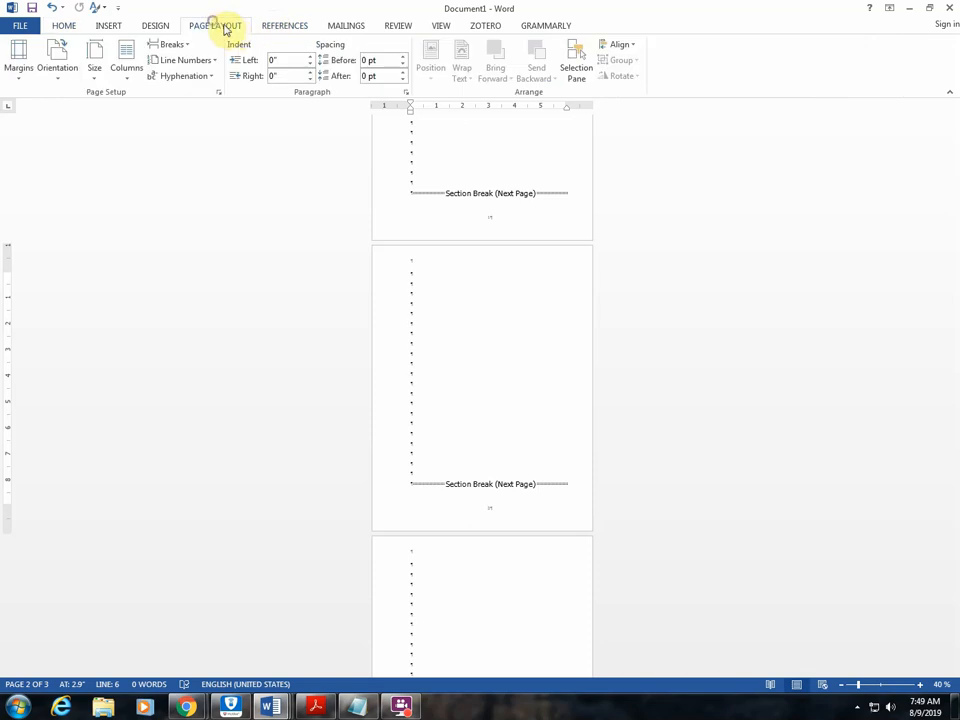
{"action": "left_click", "coordinate": [74, 76]}
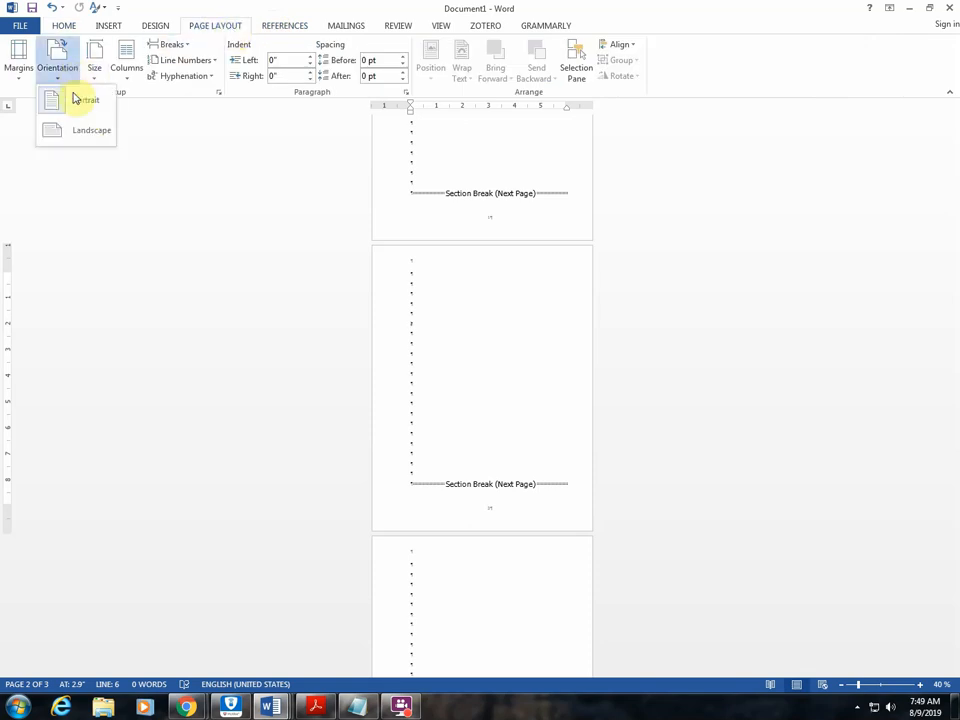
{"action": "left_click", "coordinate": [87, 133]}
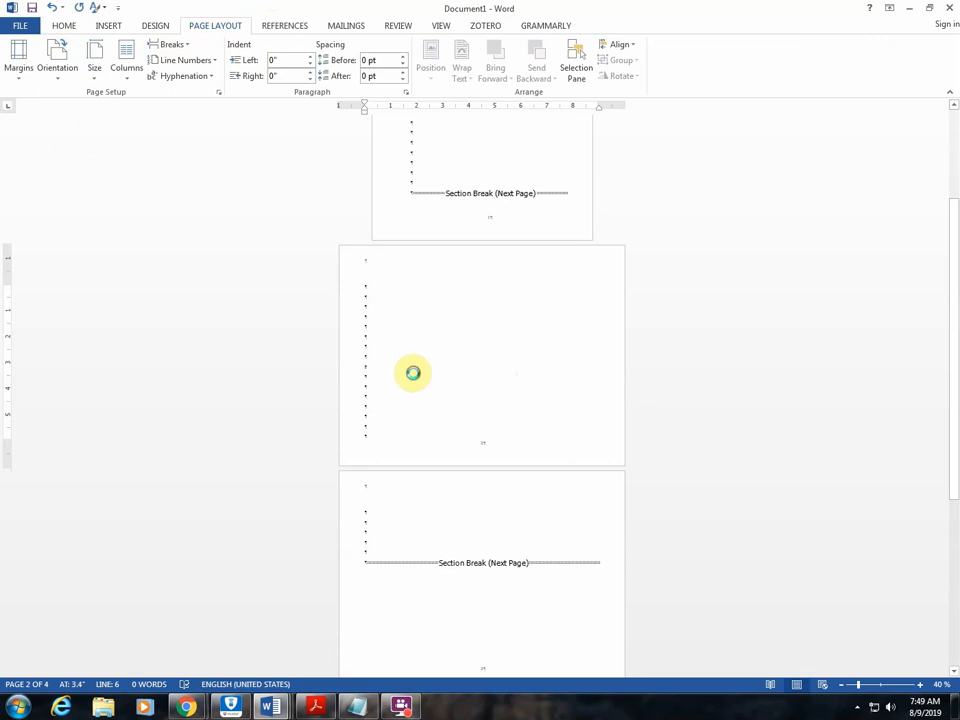
Delete the surplus empty paragraphs in Section 2 so that it fits on a single landscape page
{"action": "scroll", "coordinate": [462, 380], "scroll_direction": "down", "scroll_amount": 3}
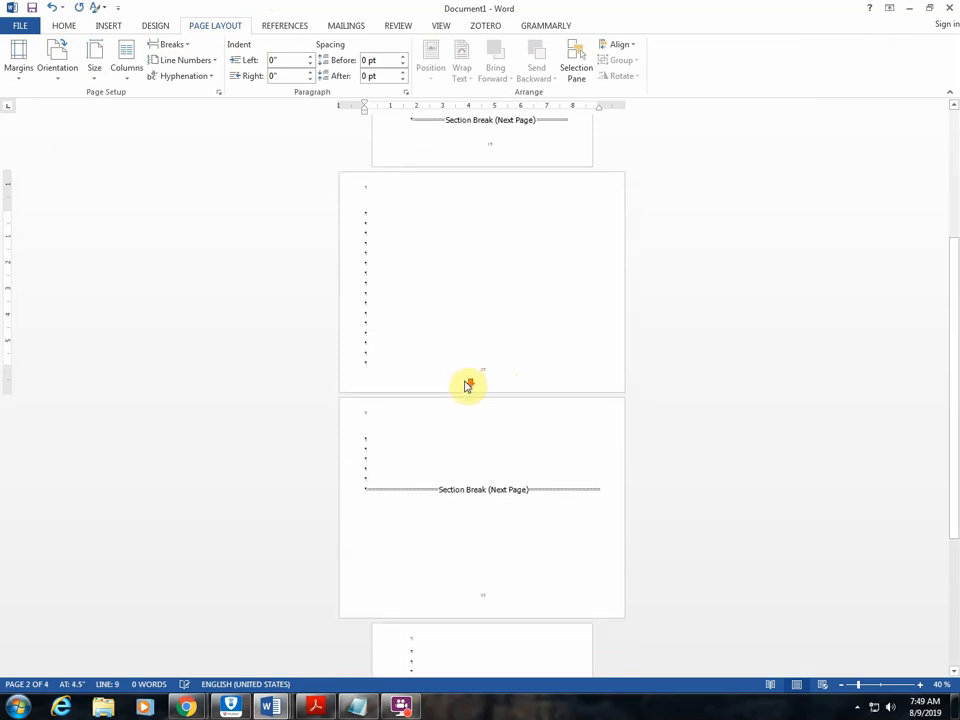
{"action": "scroll", "coordinate": [466, 381], "scroll_direction": "down", "scroll_amount": 4}
{"action": "scroll", "coordinate": [467, 381], "scroll_direction": "up", "scroll_amount": 3}
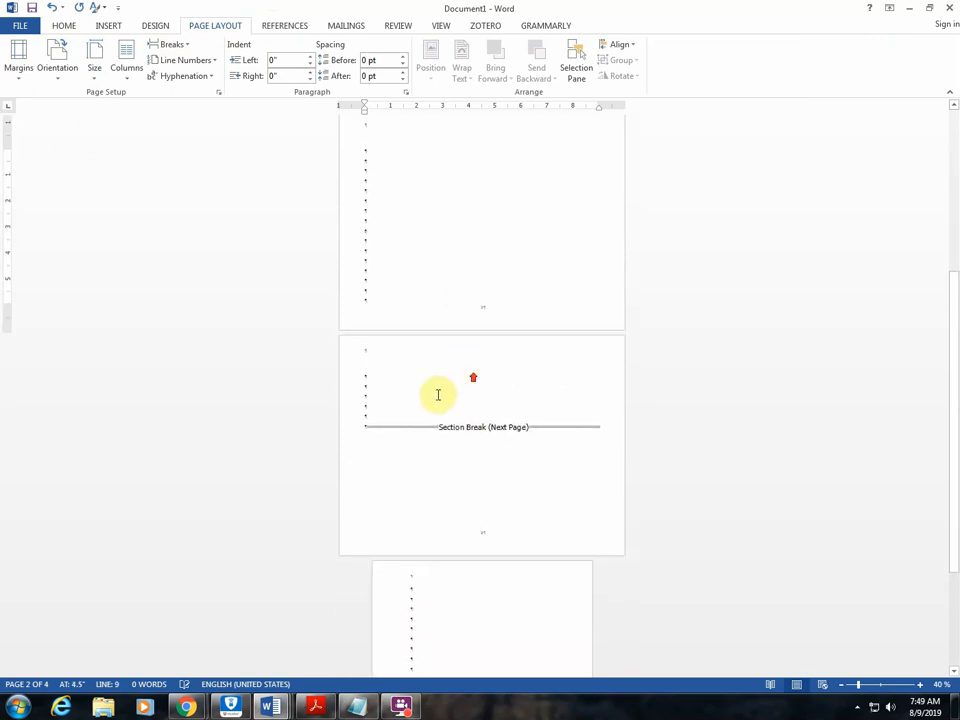
{"action": "key", "text": "Delete"}
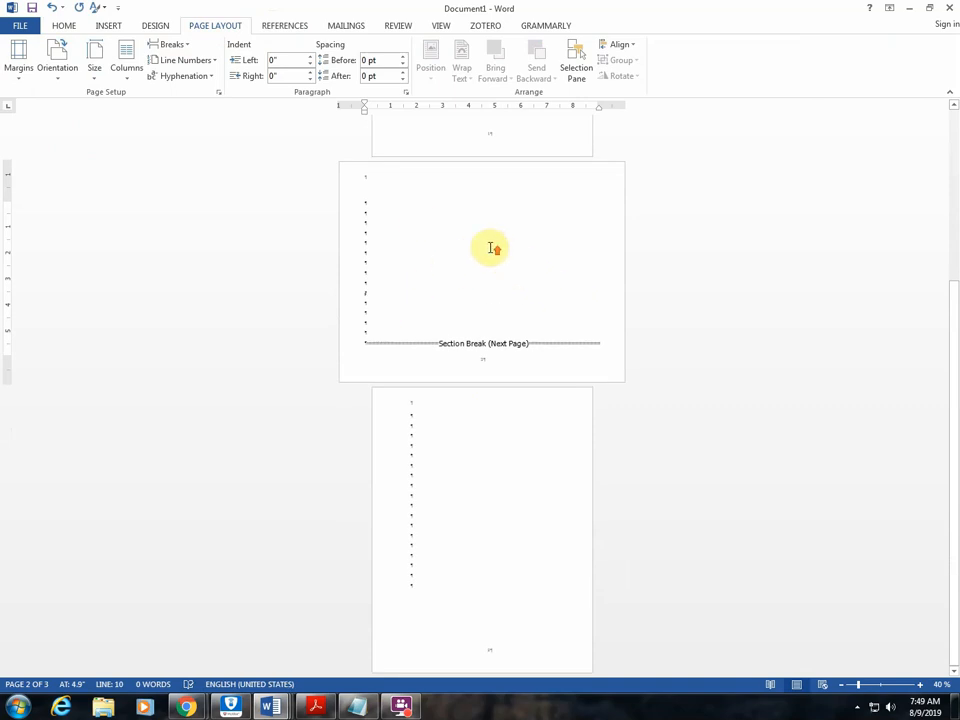
Examine the footers of pages 1 and 2 close up to compare where their page numbers sit
{"action": "scroll", "coordinate": [492, 248], "scroll_direction": "up", "scroll_amount": 1}
{"action": "scroll", "coordinate": [516, 248], "scroll_direction": "up", "scroll_amount": 6}
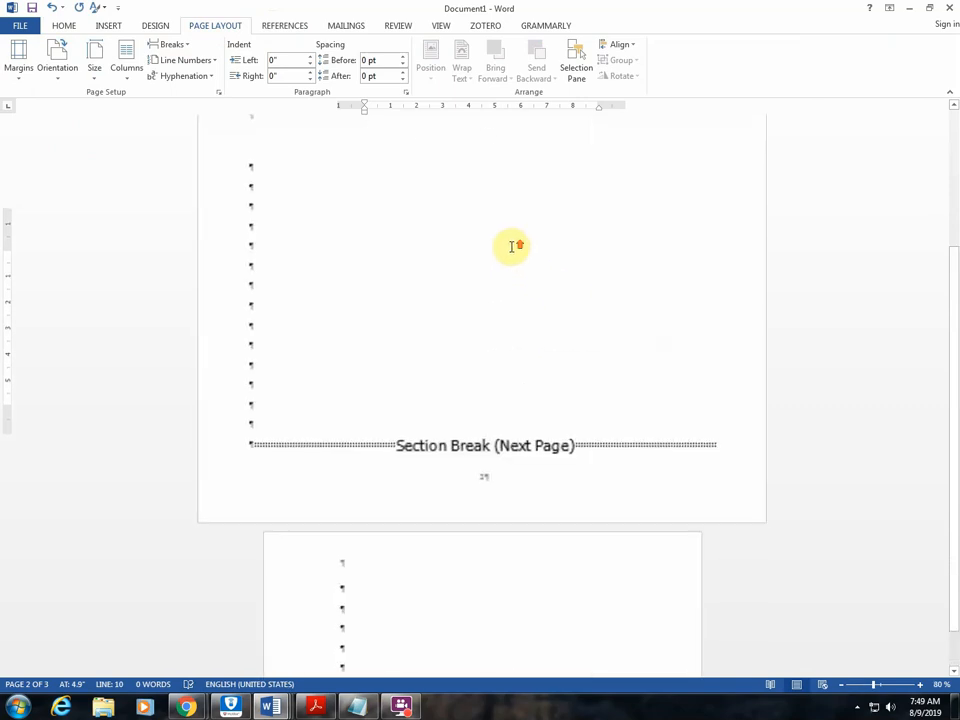
{"action": "scroll", "coordinate": [517, 253], "scroll_direction": "up", "scroll_amount": 5}
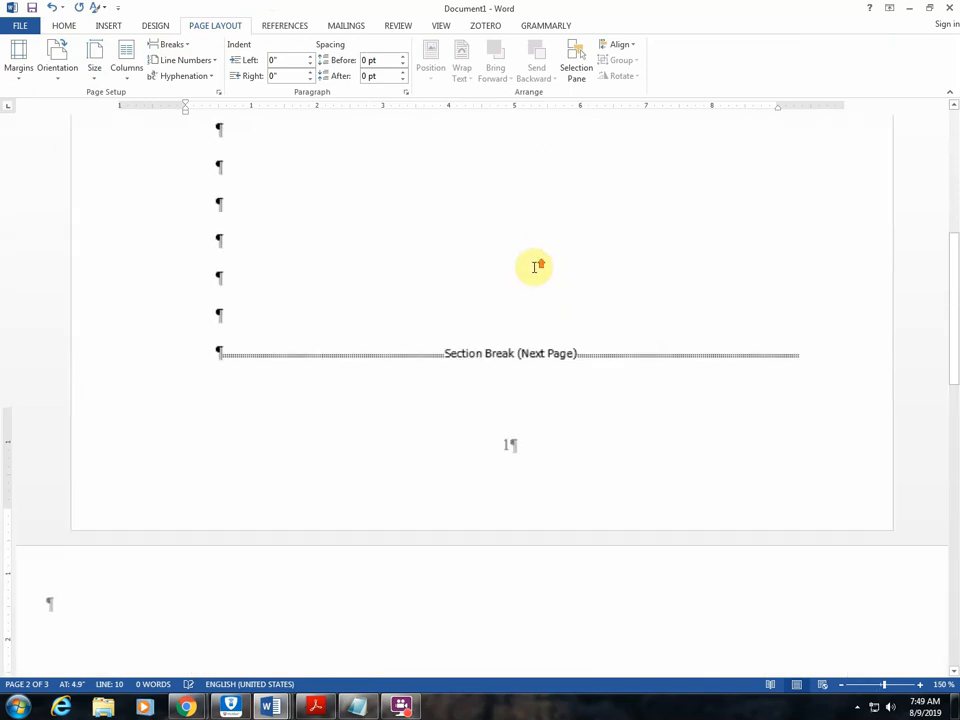
{"action": "scroll", "coordinate": [530, 440], "scroll_direction": "down", "scroll_amount": 4}
{"action": "scroll", "coordinate": [535, 430], "scroll_direction": "down", "scroll_amount": 8}
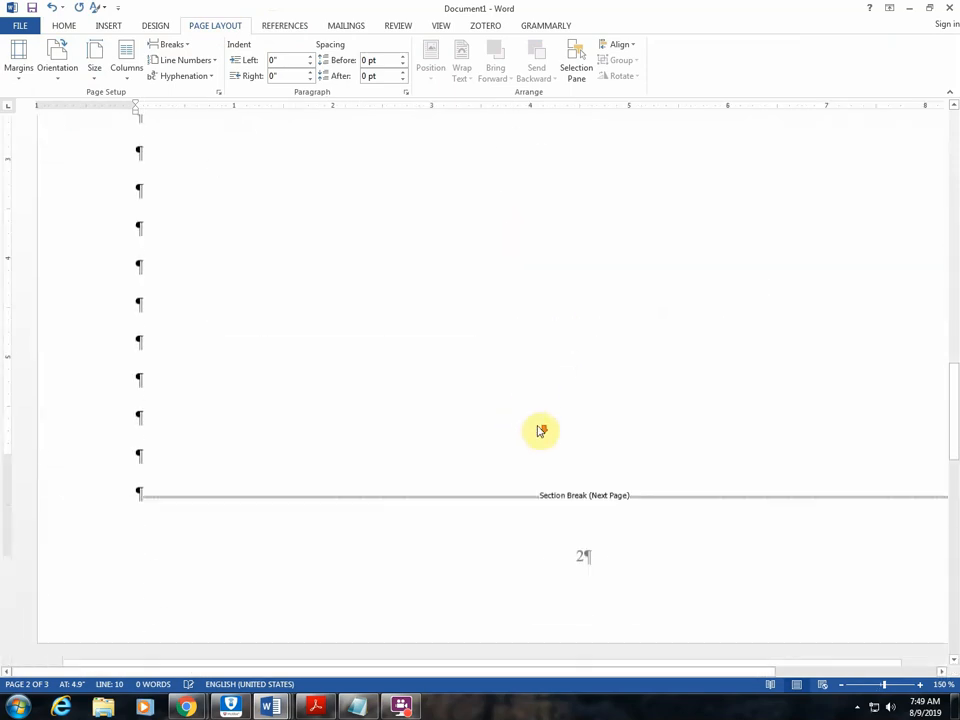
{"action": "scroll", "coordinate": [620, 425], "scroll_direction": "up", "scroll_amount": 2}
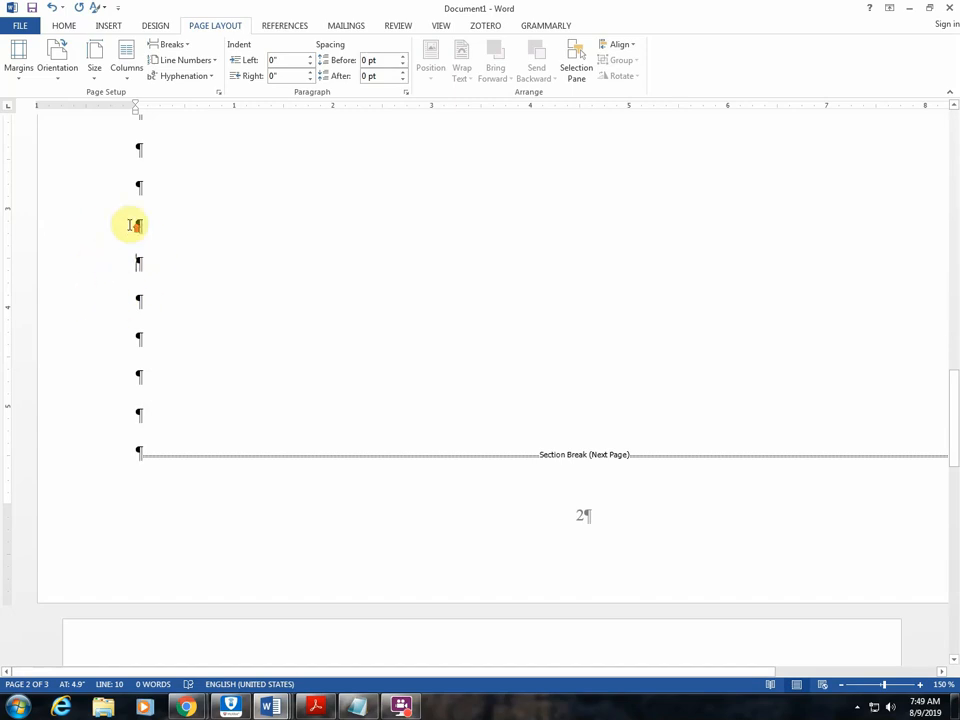
{"action": "scroll", "coordinate": [133, 225], "scroll_direction": "up", "scroll_amount": 1}
{"action": "scroll", "coordinate": [143, 326], "scroll_direction": "down", "scroll_amount": 2}
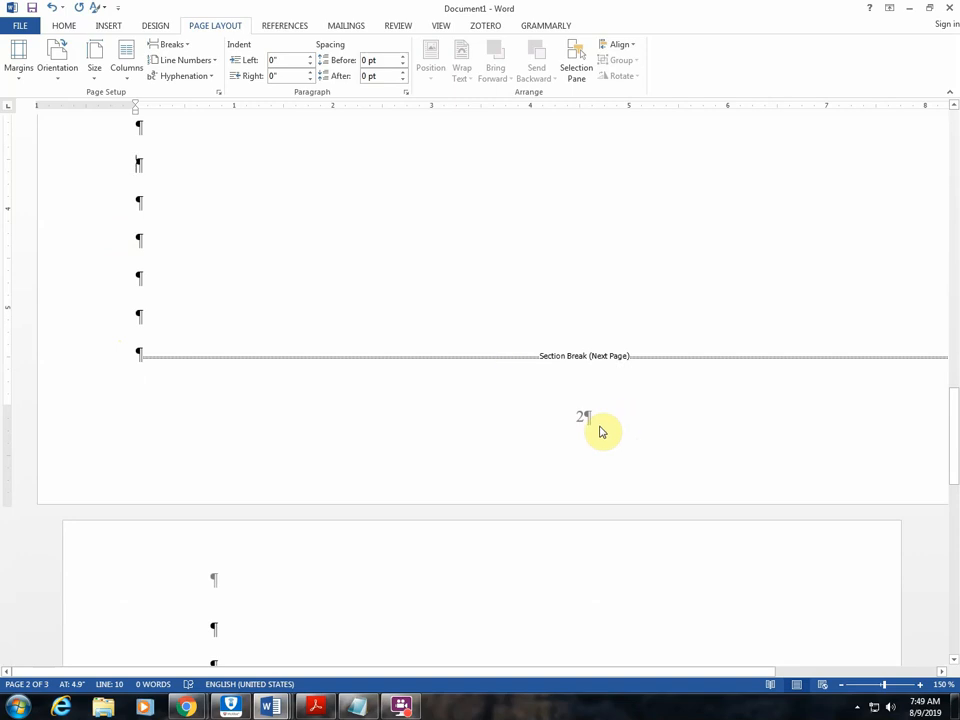
{"action": "scroll", "coordinate": [600, 425], "scroll_direction": "up", "scroll_amount": 1}
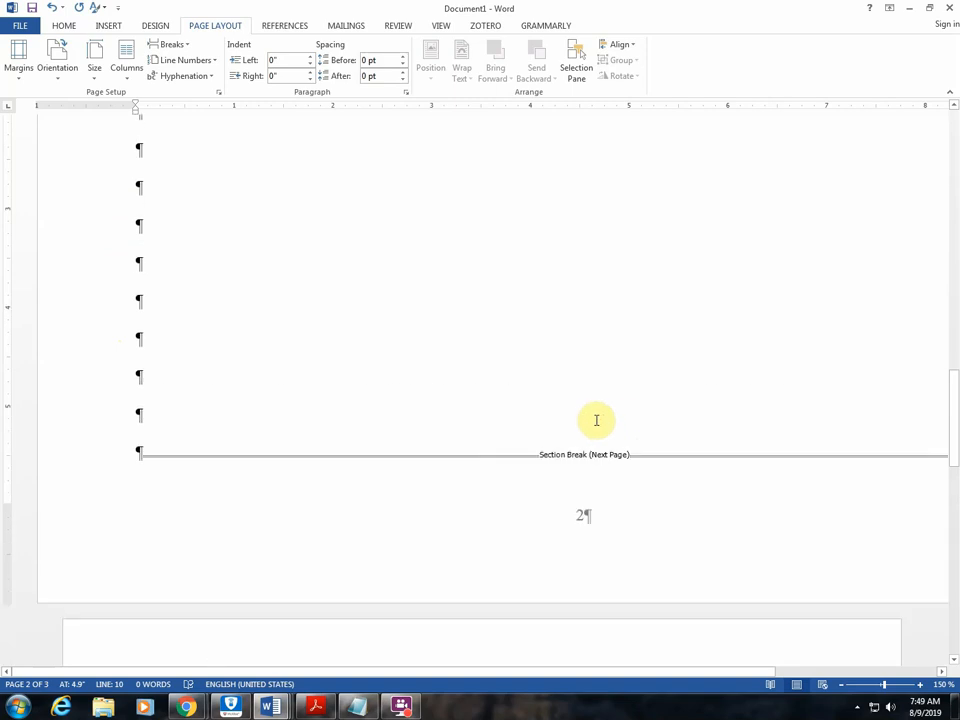
Open the Section 2 footer and delete its centred page number
{"action": "double_click", "coordinate": [587, 514]}
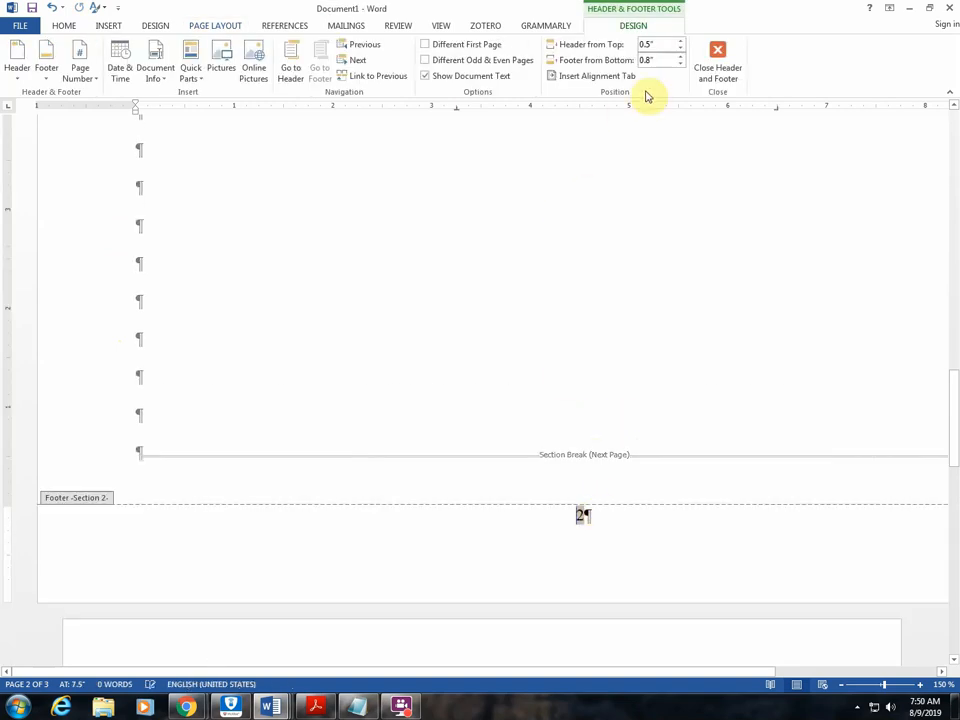
{"action": "left_click", "coordinate": [610, 516]}
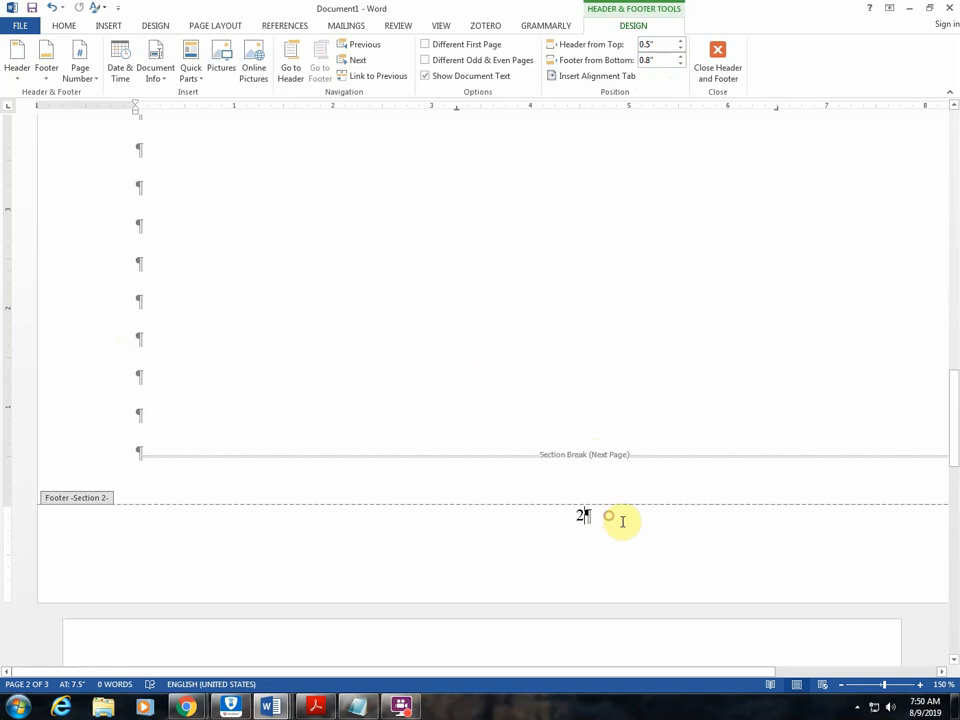
{"action": "left_click_drag", "start_coordinate": [622, 521], "coordinate": [553, 521]}
{"action": "key", "text": "Delete"}
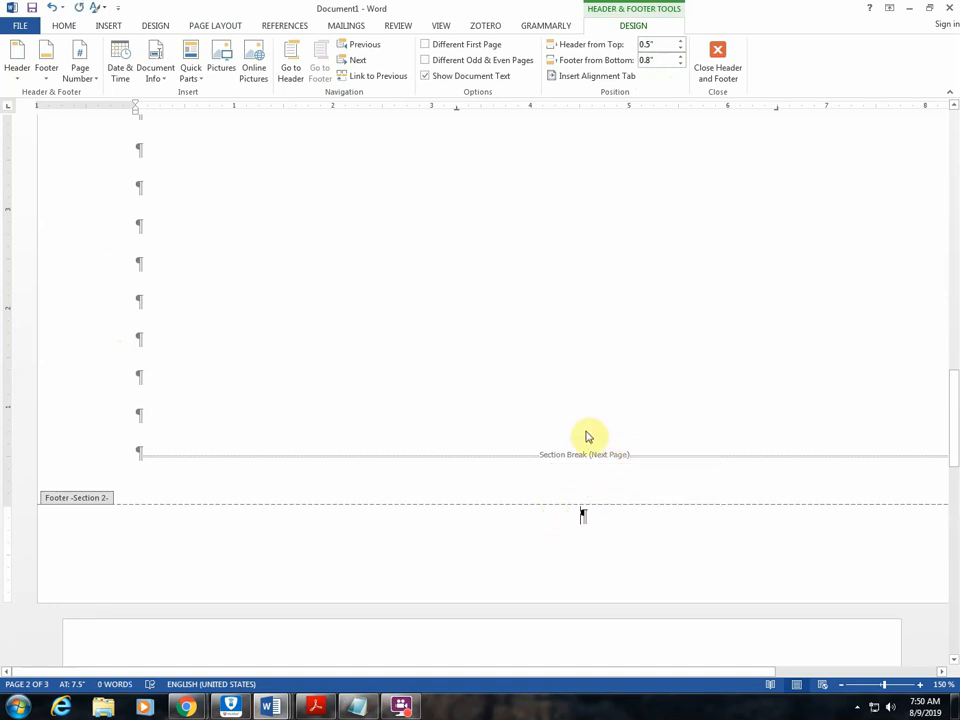
{"action": "scroll", "coordinate": [587, 435], "scroll_direction": "up", "scroll_amount": 2}
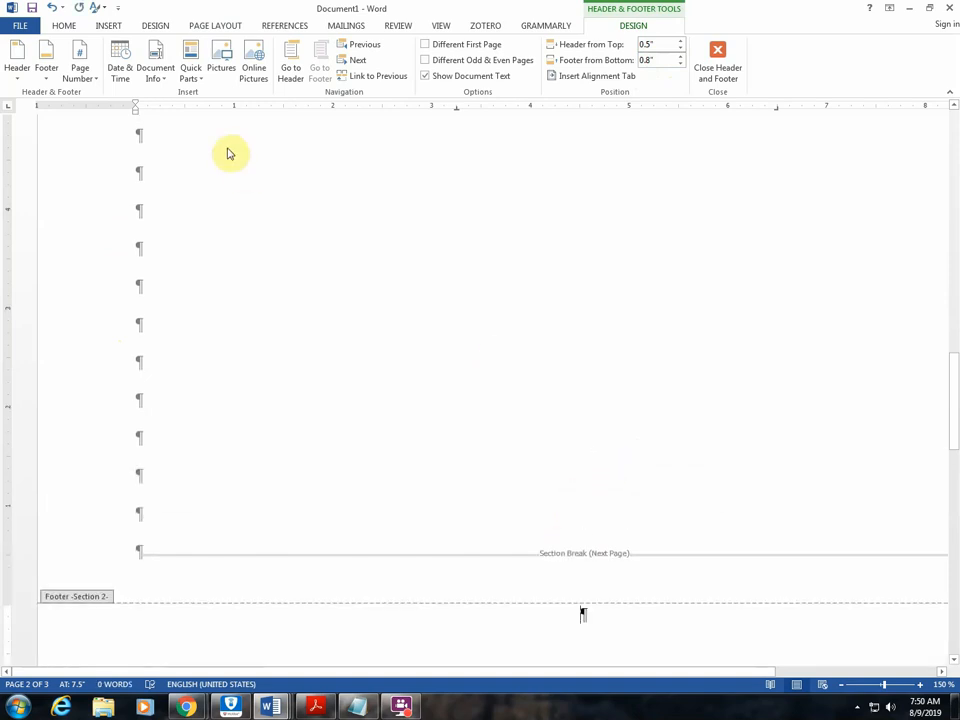
Insert a page number in the page margin of Section 2 using the Border, Left style
{"action": "left_click", "coordinate": [109, 26]}
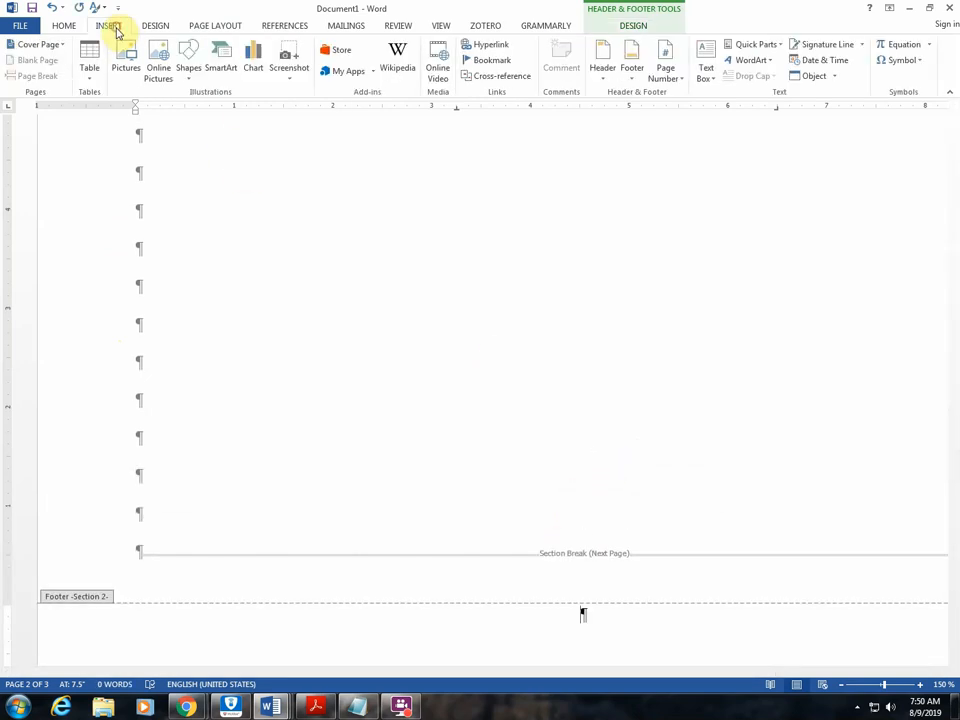
{"action": "left_click", "coordinate": [665, 72]}
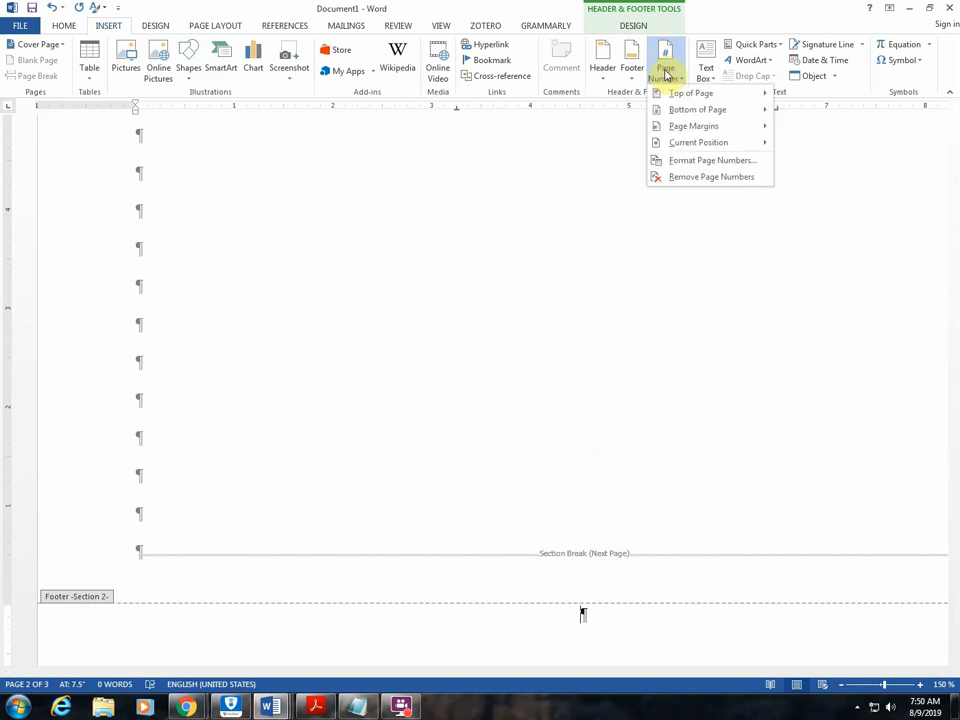
{"action": "mouse_move", "coordinate": [677, 127]}
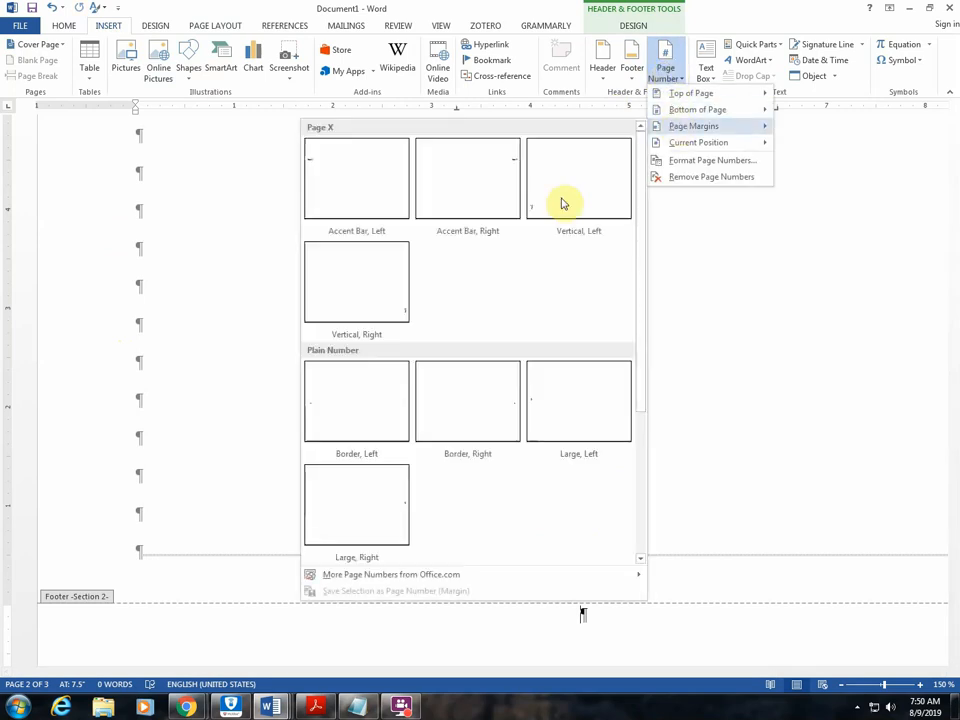
{"action": "left_click", "coordinate": [388, 403]}
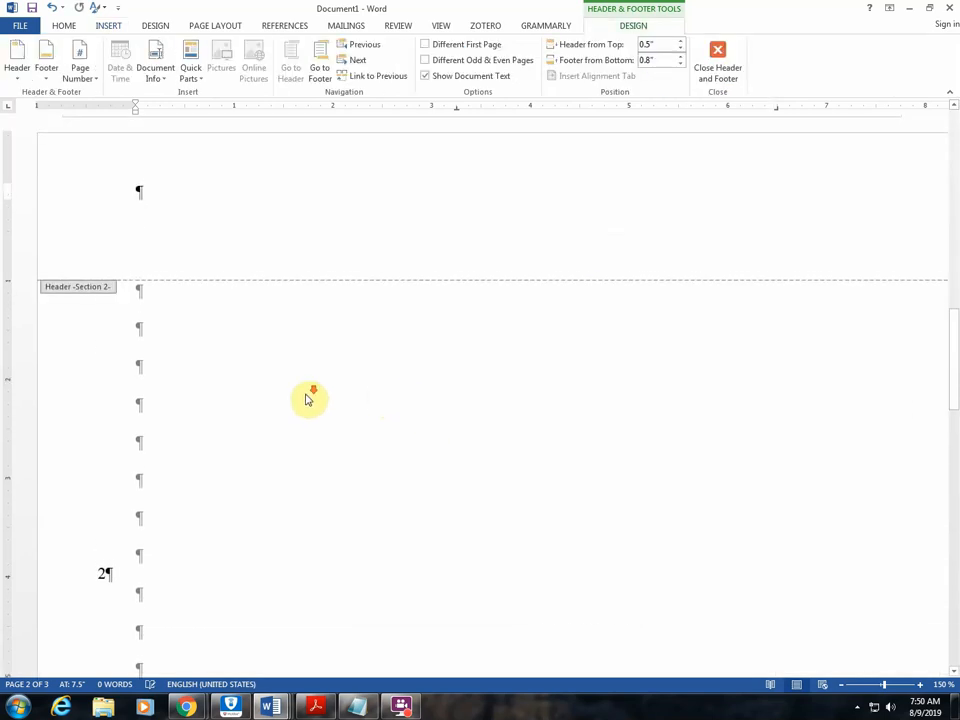
{"action": "scroll", "coordinate": [240, 396], "scroll_direction": "down", "scroll_amount": 3}
Select the page number in the margin of page 2 and undo the last resize of its text box
{"action": "left_click", "coordinate": [110, 328]}
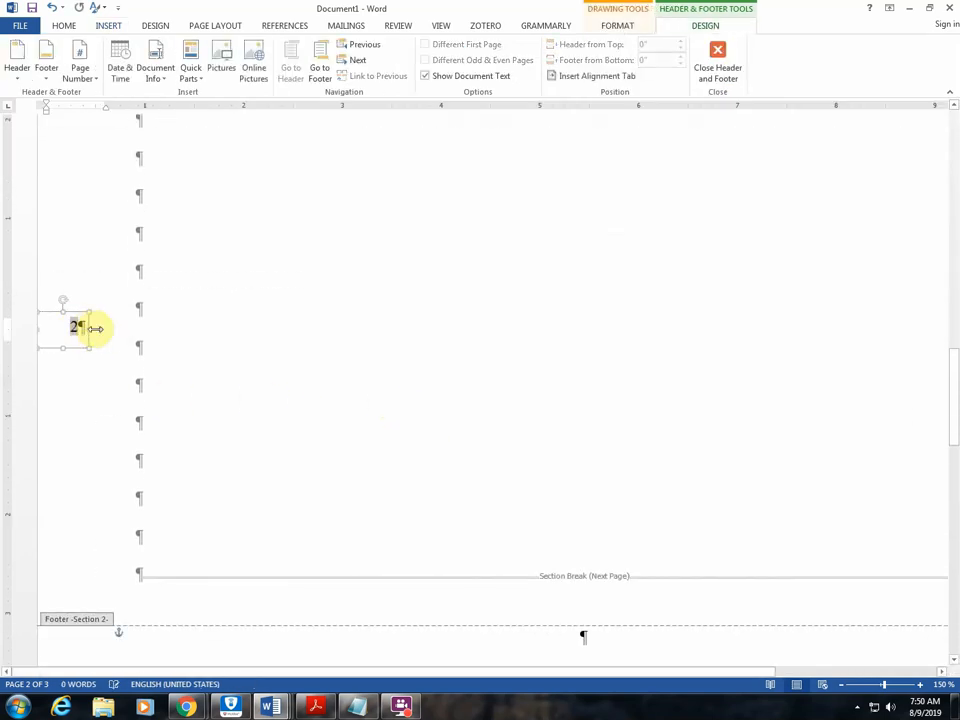
{"action": "key", "text": "ctrl+z"}
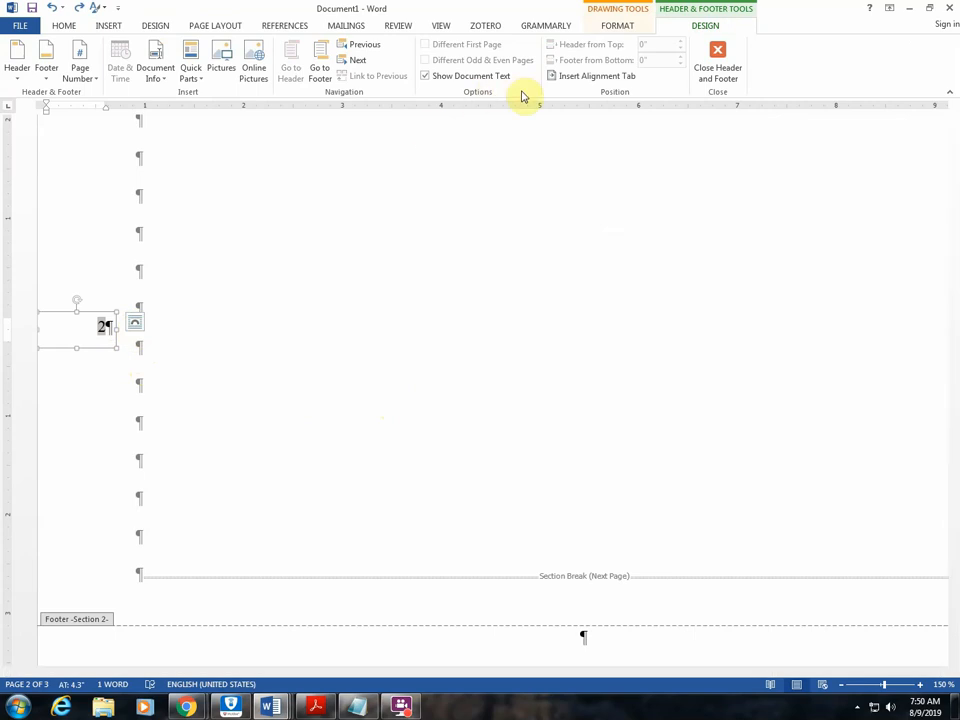
{"action": "key", "text": "ctrl+z"}
{"action": "scroll", "coordinate": [521, 132], "scroll_direction": "down", "scroll_amount": 3}
{"action": "scroll", "coordinate": [521, 132], "scroll_direction": "up", "scroll_amount": 3}
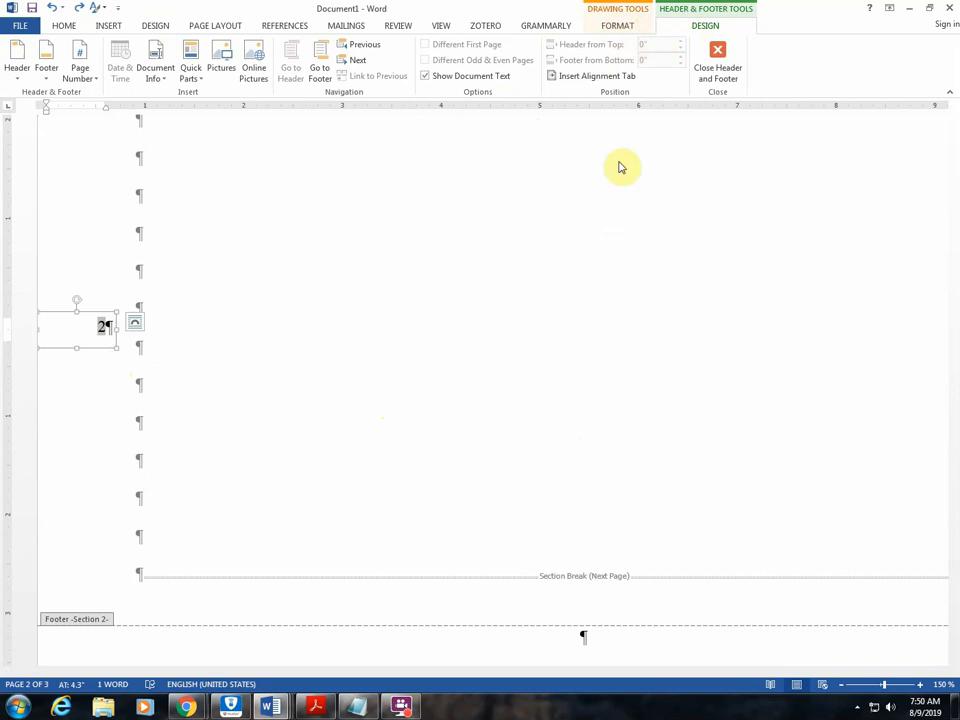
Rotate the text direction of the margin page number 90° clockwise
{"action": "left_click", "coordinate": [617, 25]}
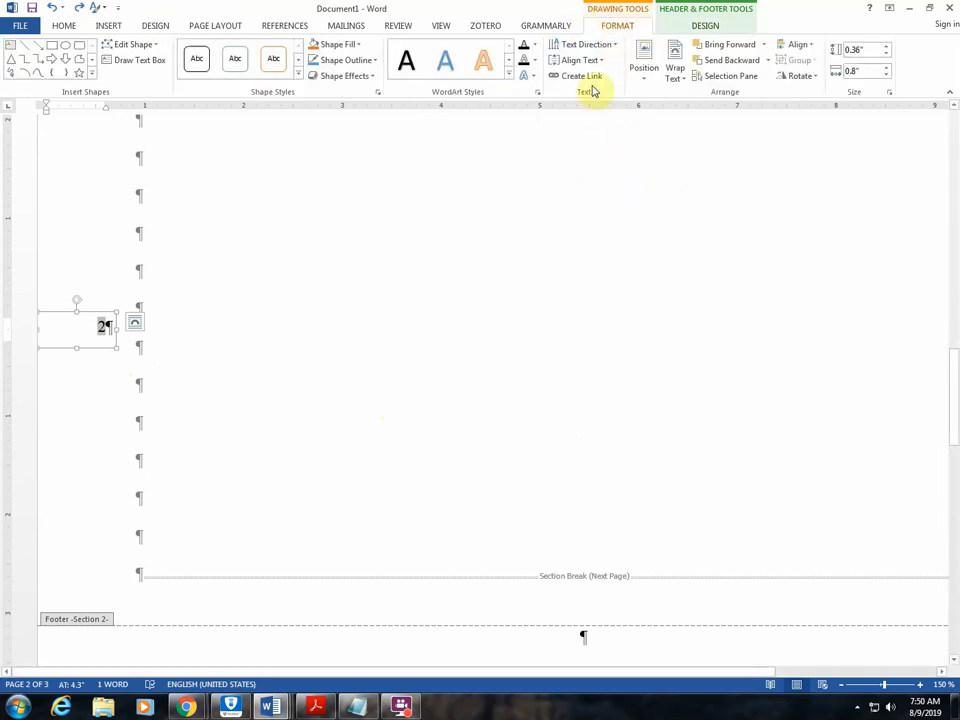
{"action": "left_click", "coordinate": [610, 44]}
{"action": "left_click", "coordinate": [621, 100]}
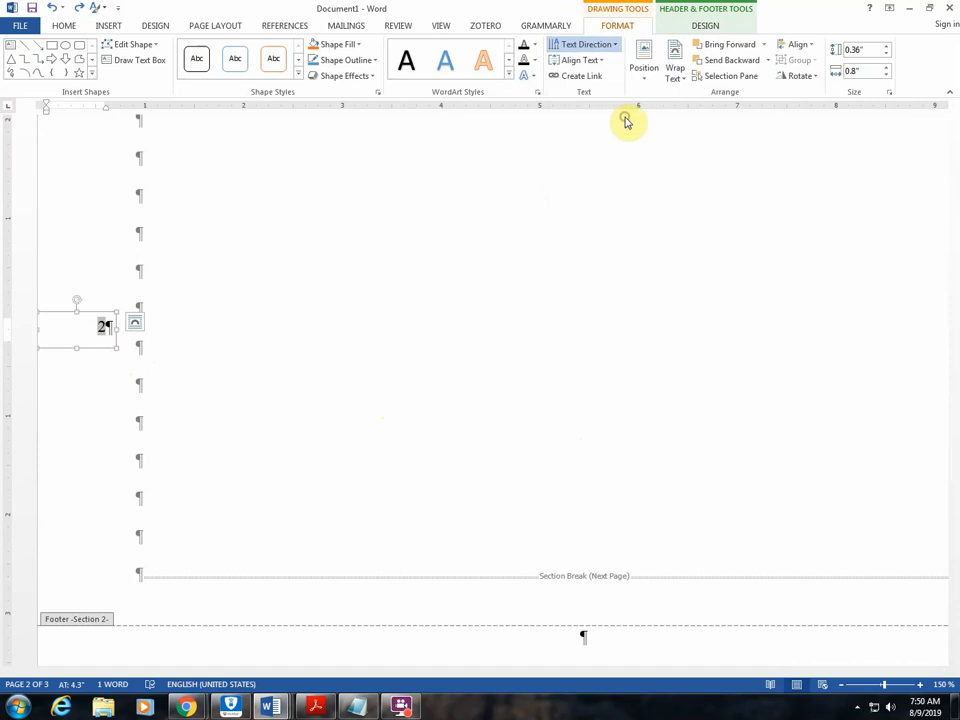
Centre the rotated page number within its text box and leave header and footer editing
{"action": "left_click", "coordinate": [64, 26]}
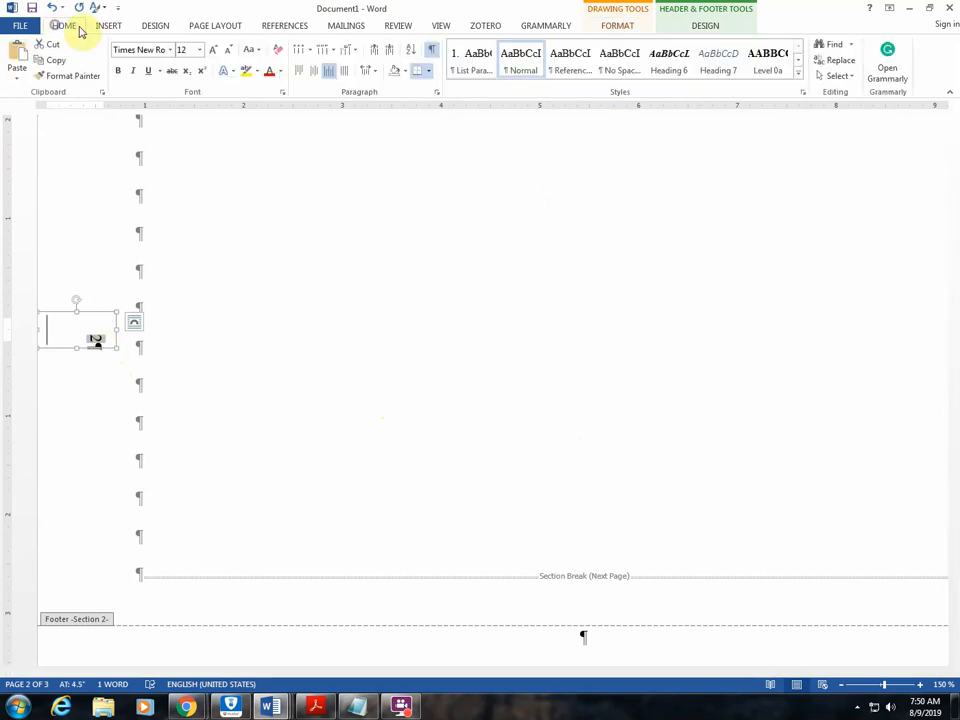
{"action": "left_click", "coordinate": [521, 60]}
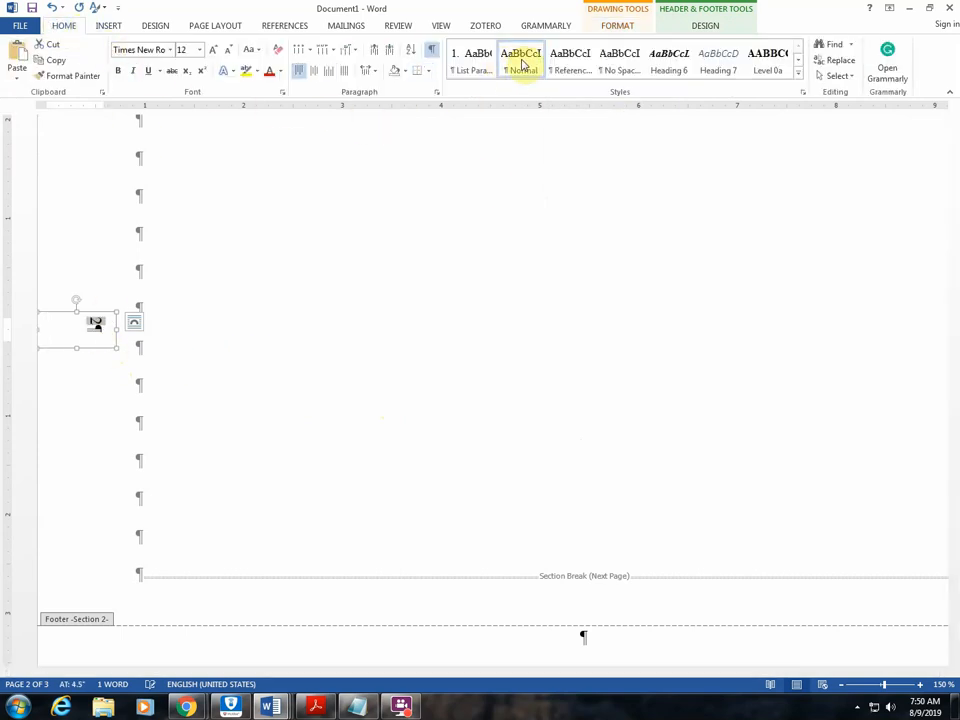
{"action": "left_click", "coordinate": [310, 72]}
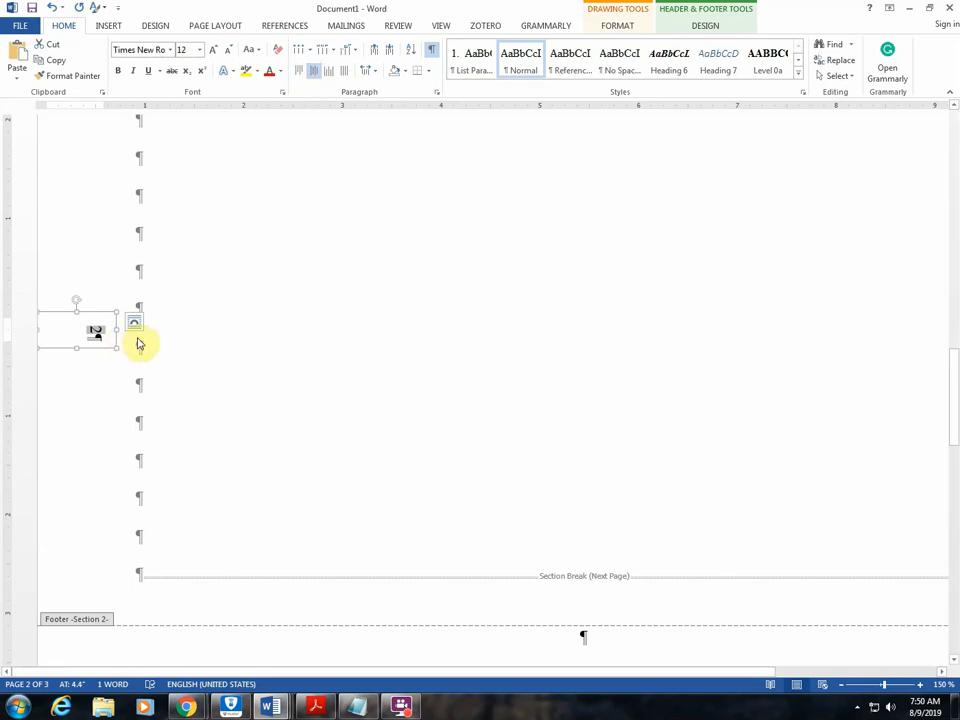
{"action": "double_click", "coordinate": [276, 325]}
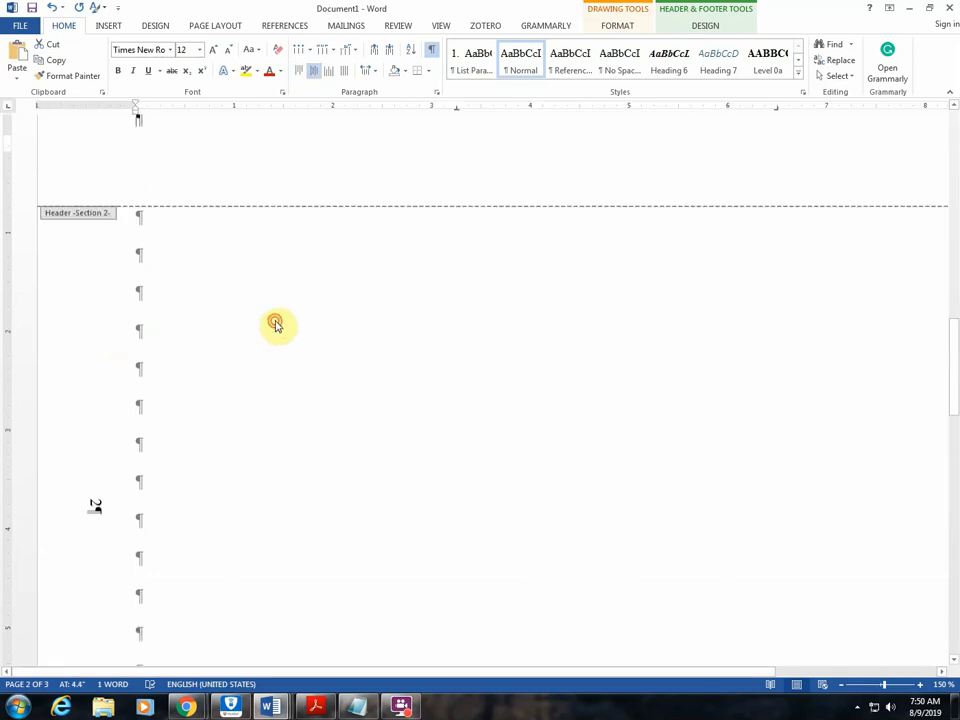
Review landscape page 2 and its rotated margin number alongside portrait pages 1 and 3 at 40% zoom
{"action": "scroll", "coordinate": [330, 313], "scroll_direction": "down", "scroll_amount": 4}
{"action": "scroll", "coordinate": [400, 293], "scroll_direction": "down", "scroll_amount": 2, "text": "ctrl"}
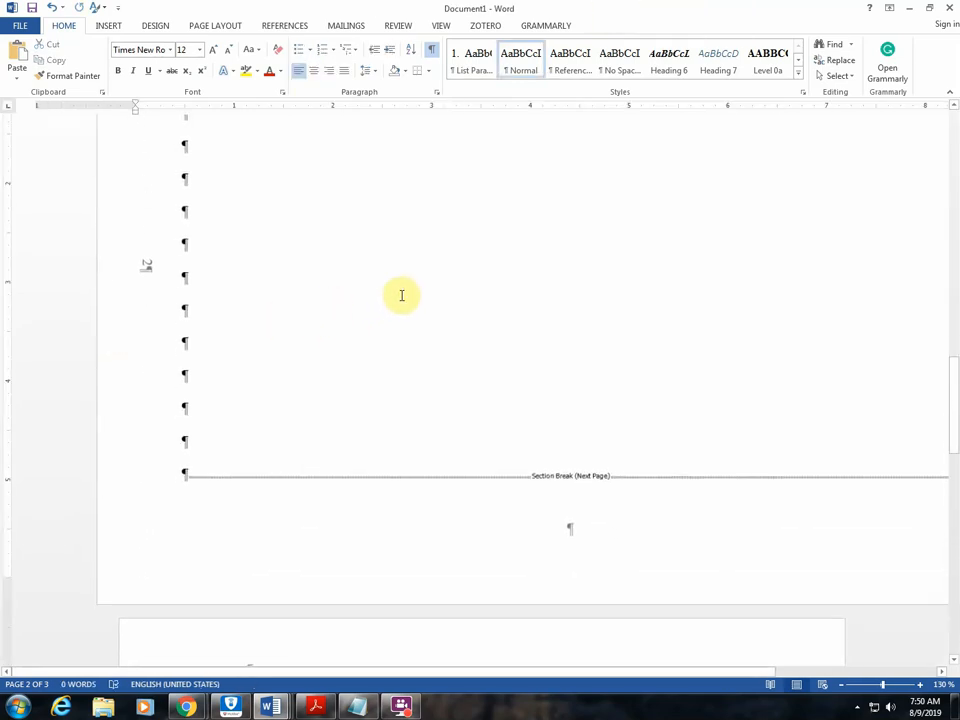
{"action": "scroll", "coordinate": [405, 290], "scroll_direction": "down", "scroll_amount": 3}
{"action": "scroll", "coordinate": [405, 287], "scroll_direction": "up", "scroll_amount": 2}
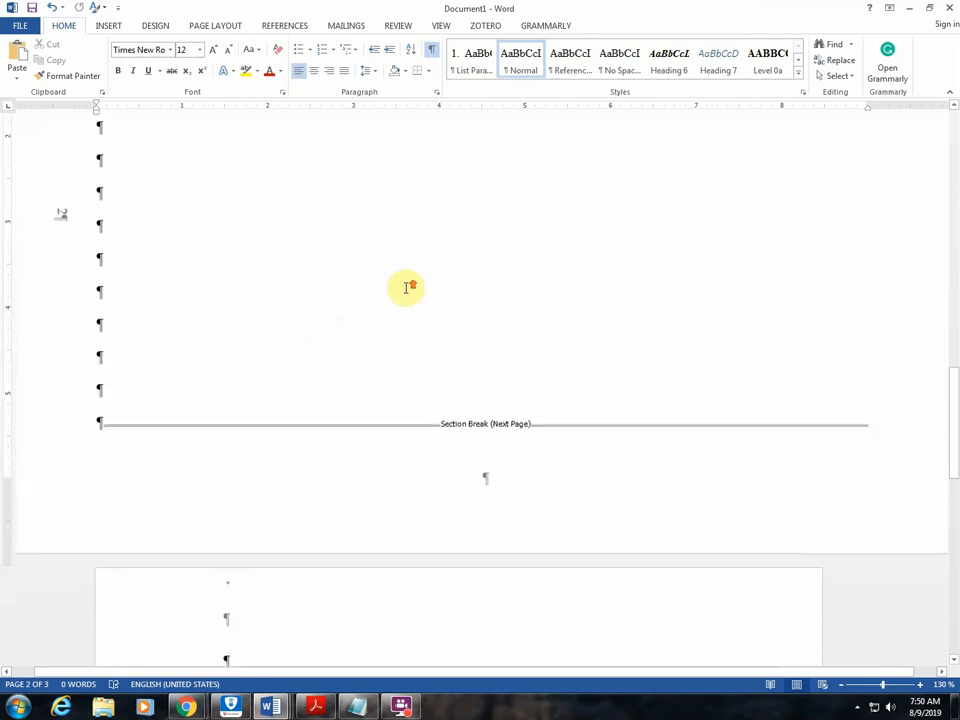
{"action": "scroll", "coordinate": [407, 288], "scroll_direction": "down", "scroll_amount": 3, "text": "ctrl"}
{"action": "scroll", "coordinate": [406, 288], "scroll_direction": "down", "scroll_amount": 4, "text": "ctrl"}
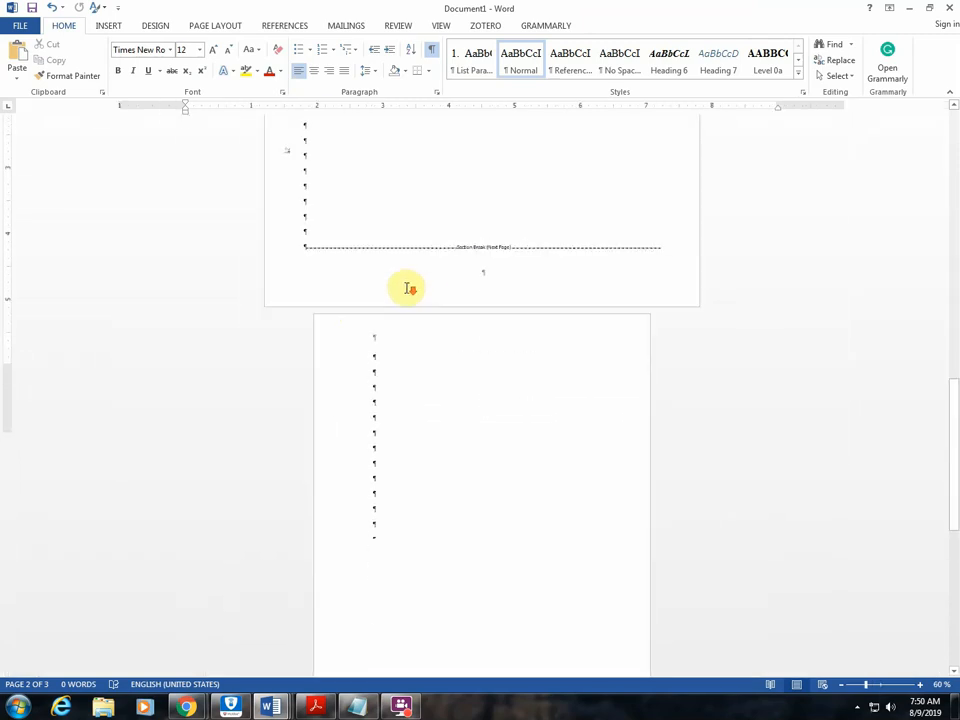
{"action": "scroll", "coordinate": [407, 292], "scroll_direction": "up", "scroll_amount": 1}
{"action": "scroll", "coordinate": [407, 290], "scroll_direction": "down", "scroll_amount": 2, "text": "ctrl"}
{"action": "scroll", "coordinate": [406, 287], "scroll_direction": "up", "scroll_amount": 2}
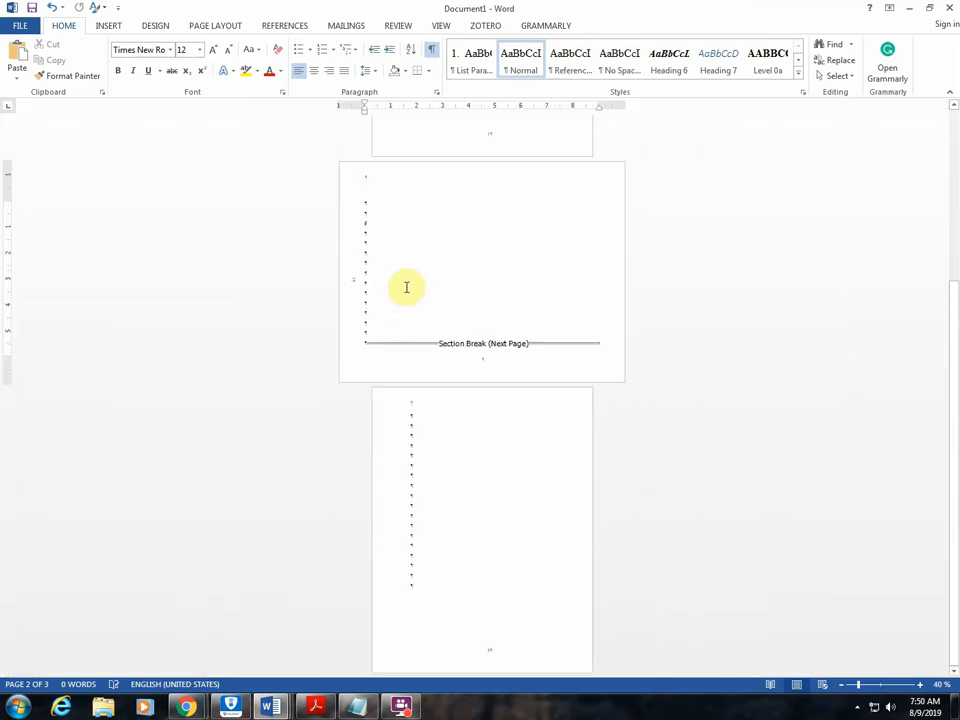
{"action": "scroll", "coordinate": [406, 287], "scroll_direction": "up", "scroll_amount": 1}
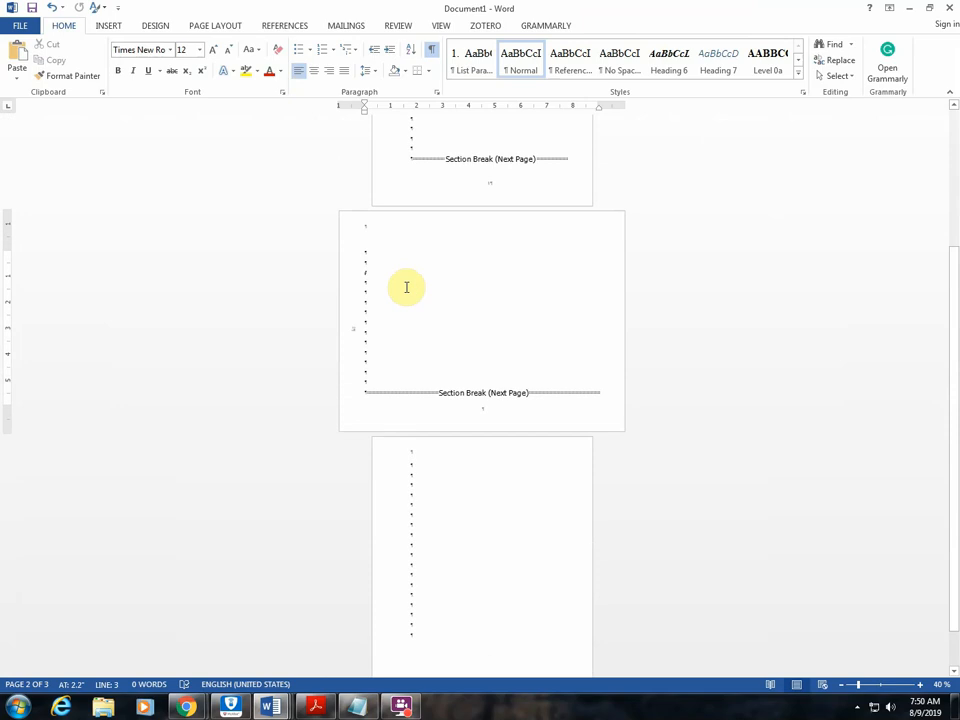
{"action": "scroll", "coordinate": [420, 288], "scroll_direction": "up", "scroll_amount": 1}
{"action": "scroll", "coordinate": [392, 422], "scroll_direction": "down", "scroll_amount": 1}
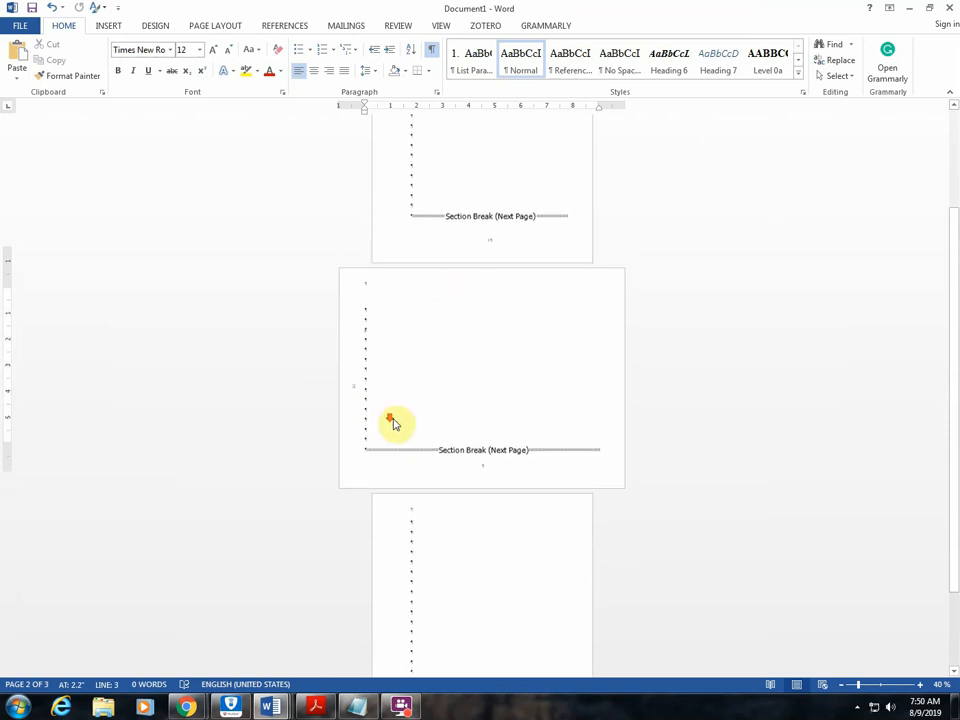
{"action": "scroll", "coordinate": [498, 518], "scroll_direction": "down", "scroll_amount": 1}
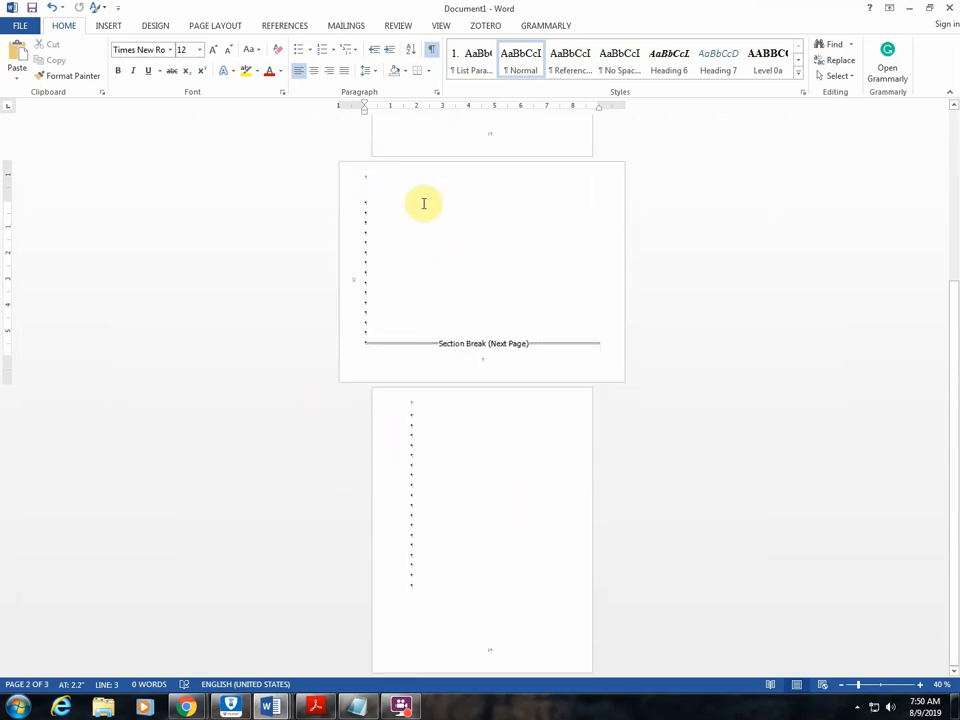